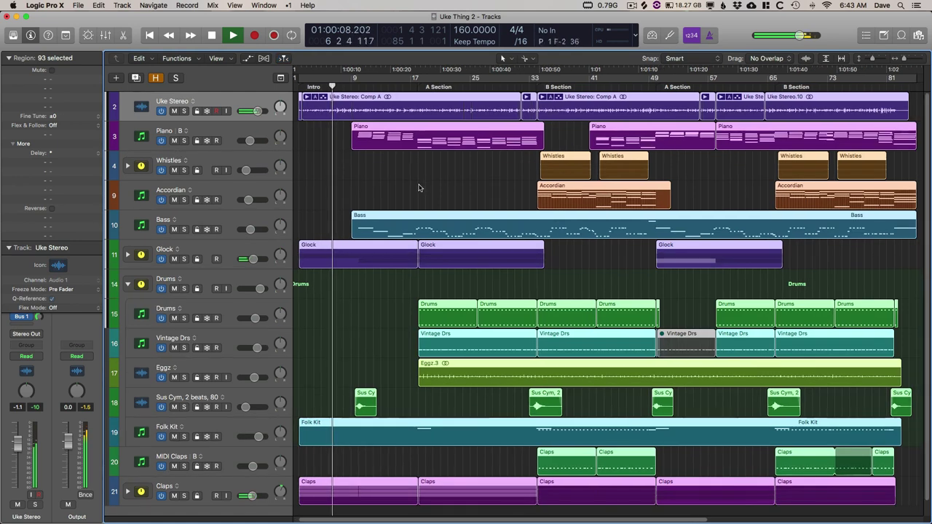
- Deselect all regions, listen to the full arrangement, and stop playback at the end of the song
{"action": "left_click", "coordinate": [421, 189]}
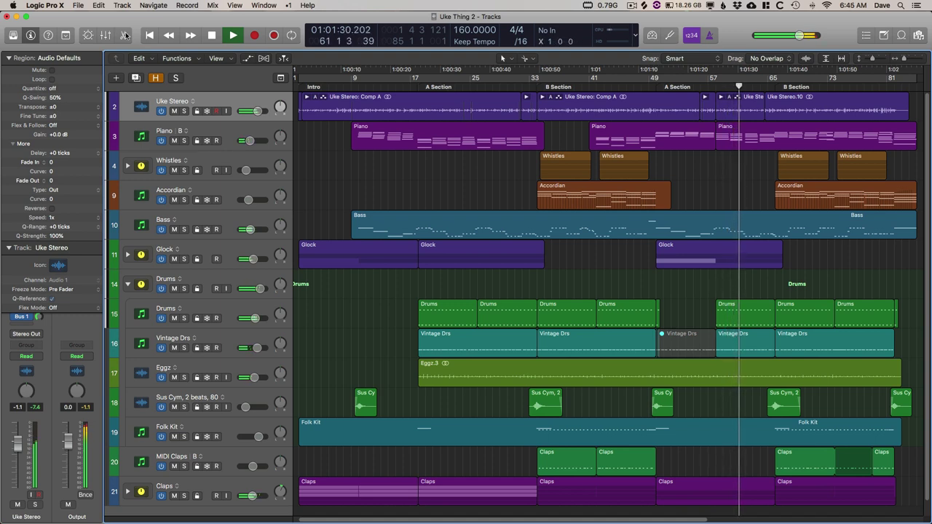
{"action": "left_click", "coordinate": [9, 57]}
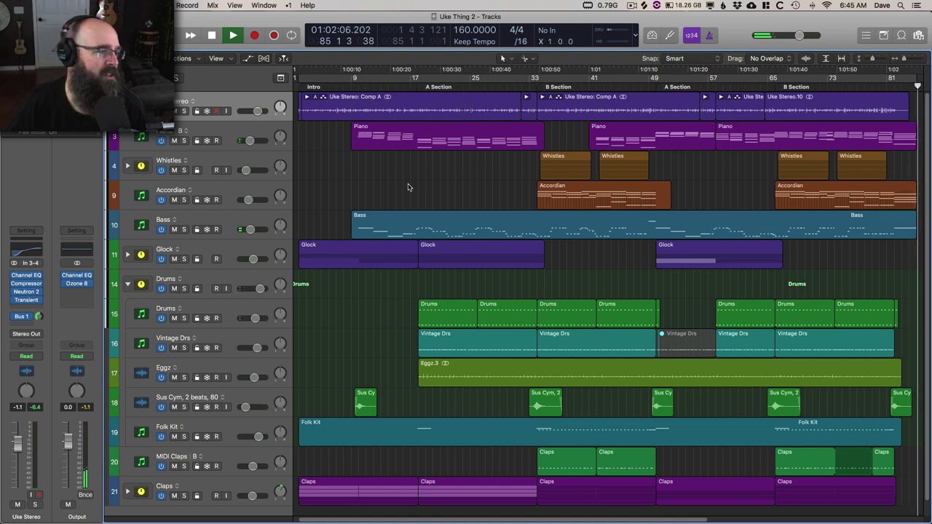
{"action": "key", "text": "space"}
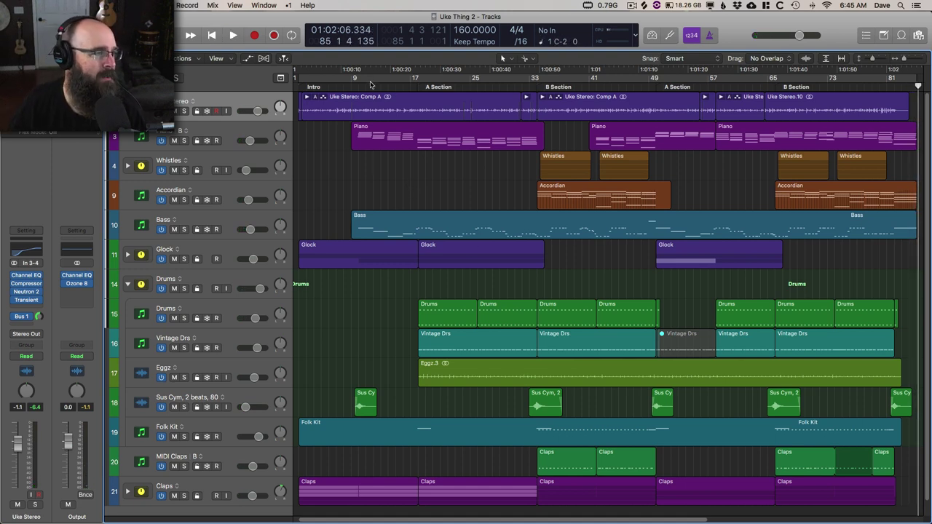
- Turn on cycle mode, solo the Uke Stereo track, and play it from the beginning
{"action": "left_click", "coordinate": [369, 78]}
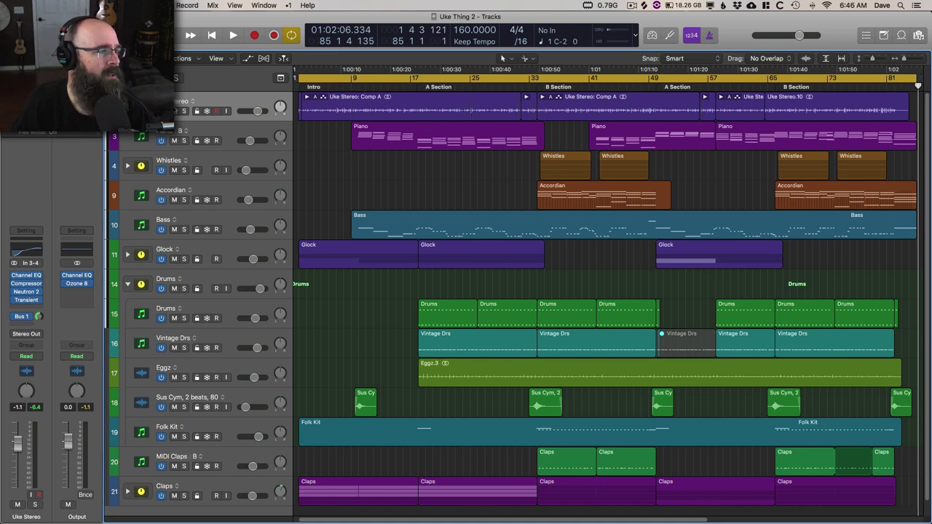
{"action": "left_click", "coordinate": [184, 112]}
{"action": "key", "text": "Return"}
{"action": "key", "text": "space"}
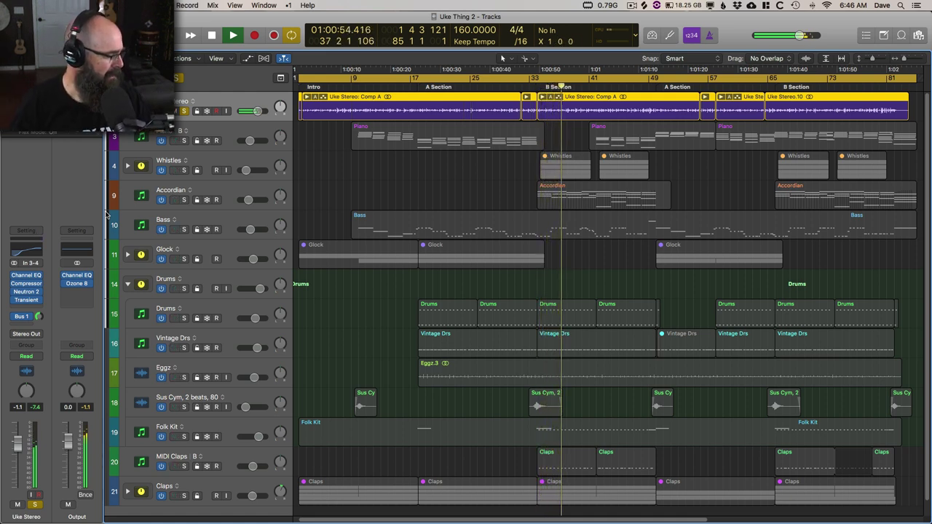
- View the Compressor and Neutron 2 equalizer settings on the Uke Stereo track, and close both plug-ins
{"action": "left_click", "coordinate": [28, 284]}
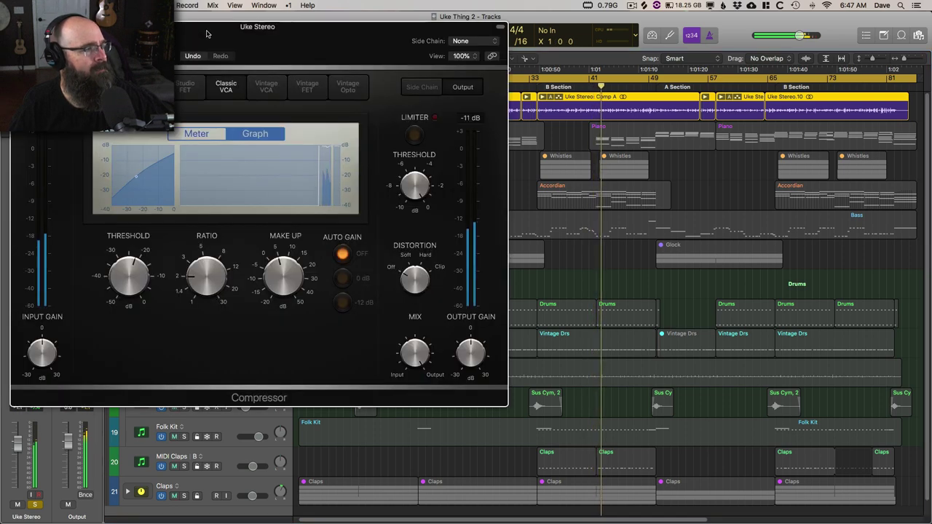
{"action": "left_click_drag", "start_coordinate": [165, 117], "coordinate": [346, 116]}
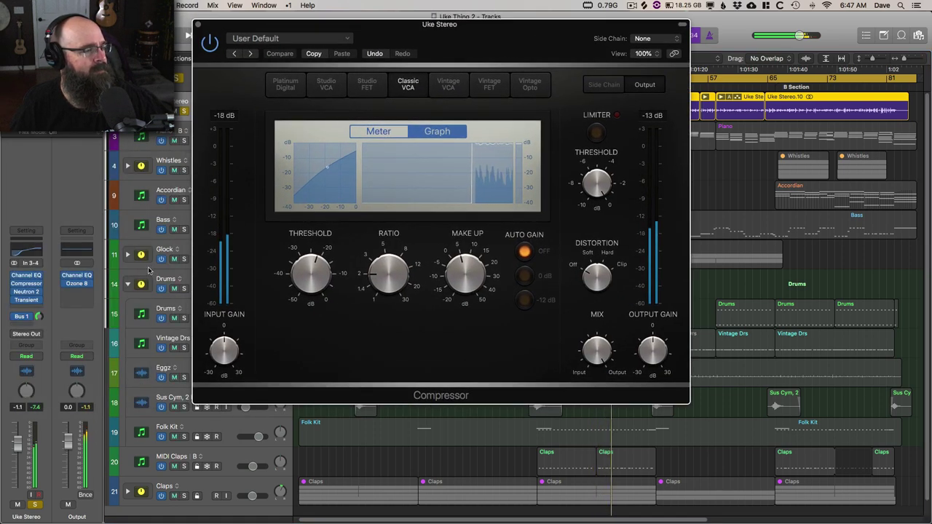
{"action": "left_click", "coordinate": [27, 296]}
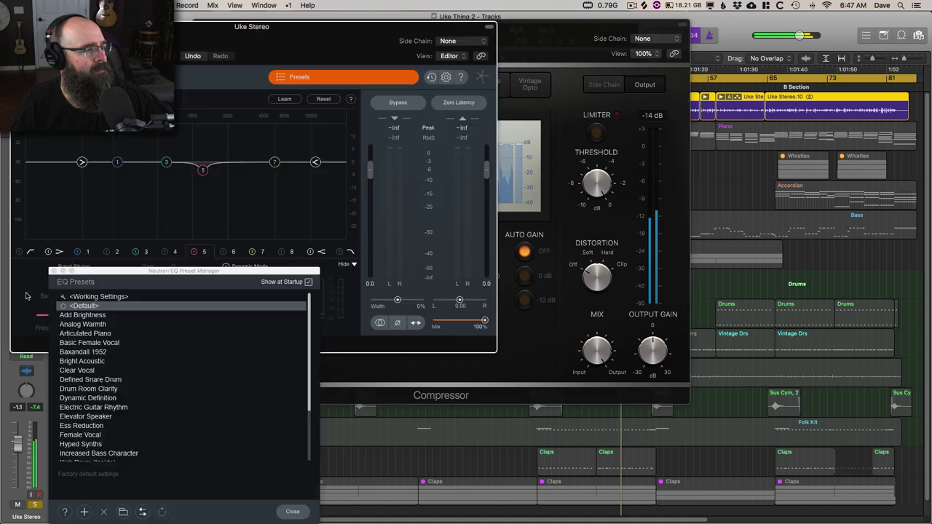
{"action": "left_click", "coordinate": [51, 271]}
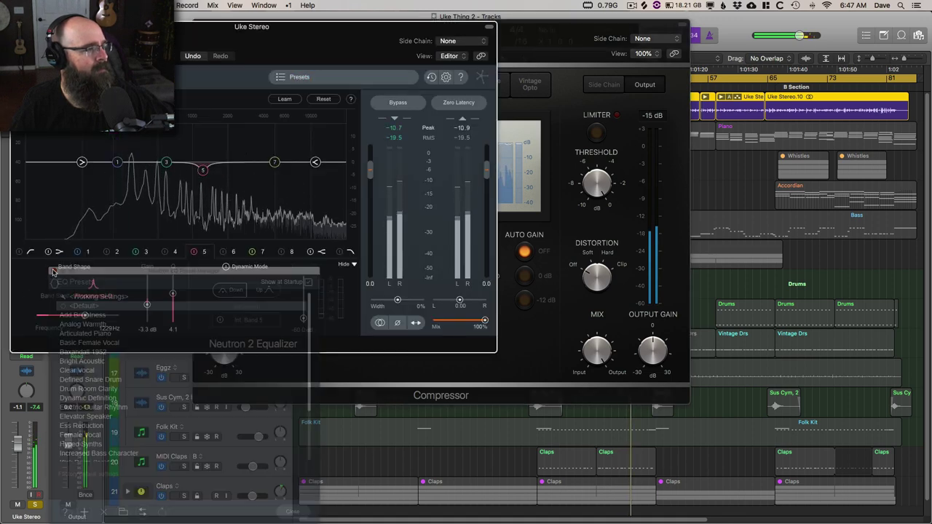
{"action": "left_click_drag", "start_coordinate": [266, 31], "coordinate": [453, 46]}
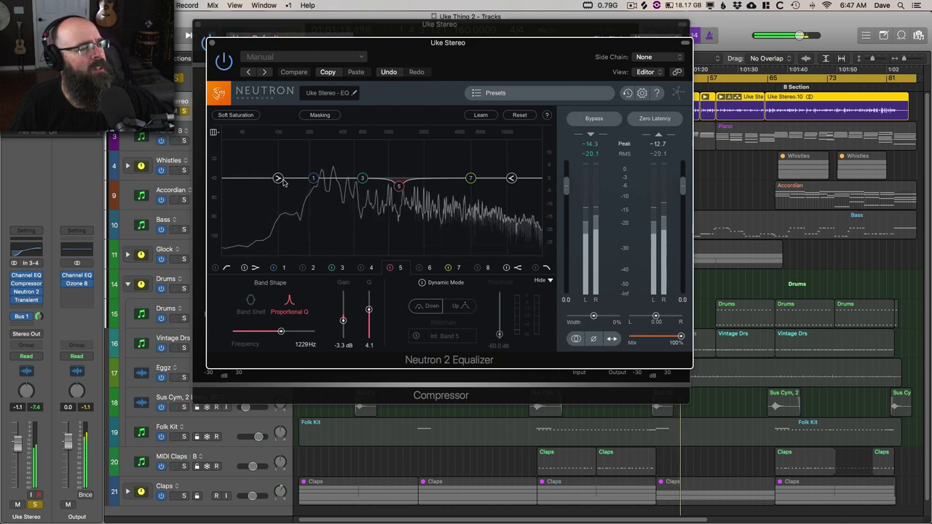
{"action": "left_click", "coordinate": [211, 42]}
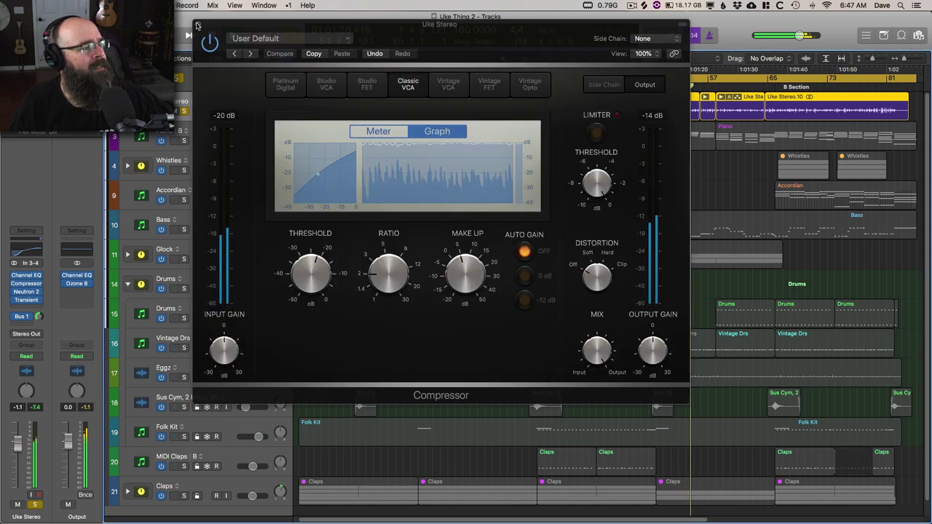
{"action": "left_click", "coordinate": [198, 24]}
- Open Transient Master on the Uke Stereo track, compare its sound bypassed and enabled, and close it
{"action": "left_click", "coordinate": [27, 301]}
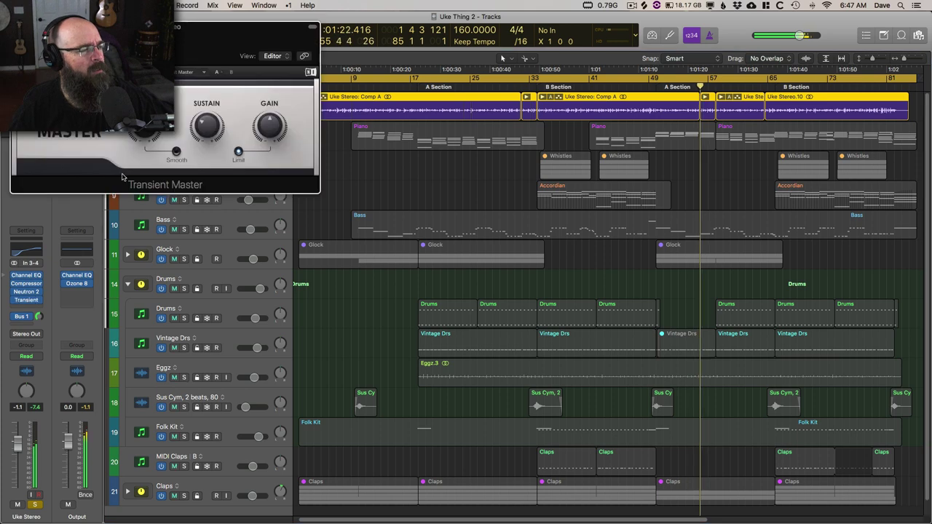
{"action": "left_click_drag", "start_coordinate": [243, 47], "coordinate": [470, 79]}
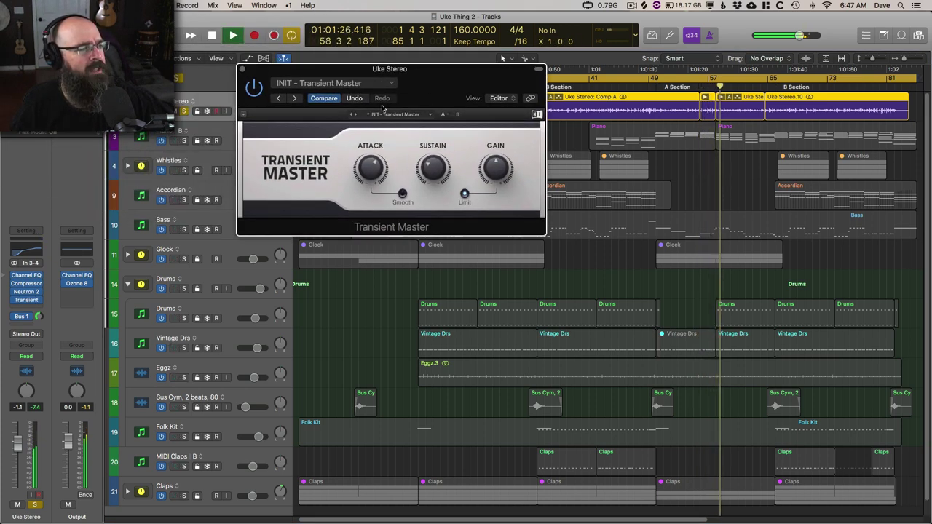
{"action": "left_click", "coordinate": [257, 91]}
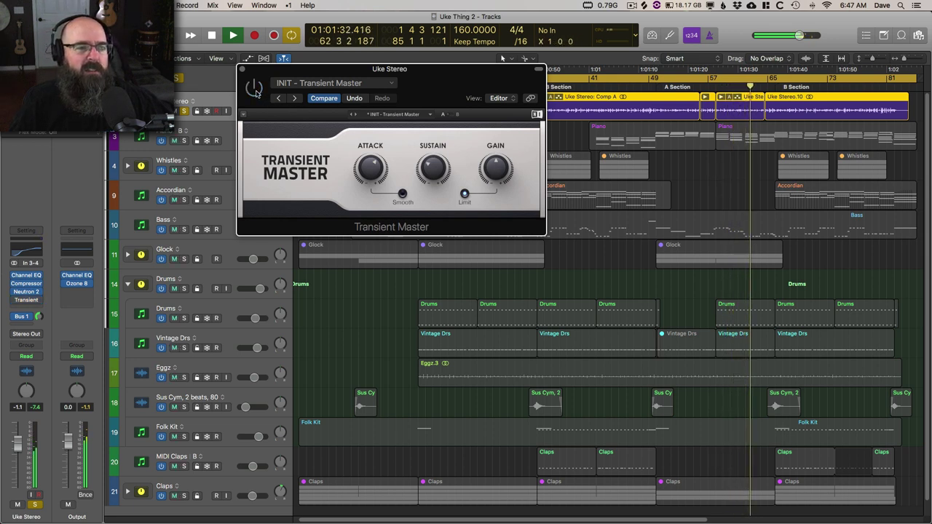
{"action": "left_click", "coordinate": [254, 89]}
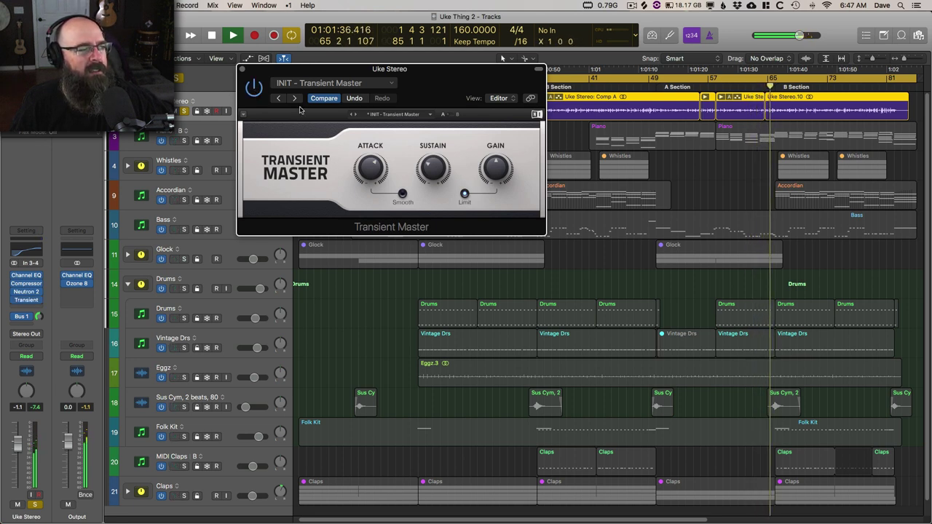
{"action": "left_click_drag", "start_coordinate": [370, 169], "coordinate": [424, 151]}
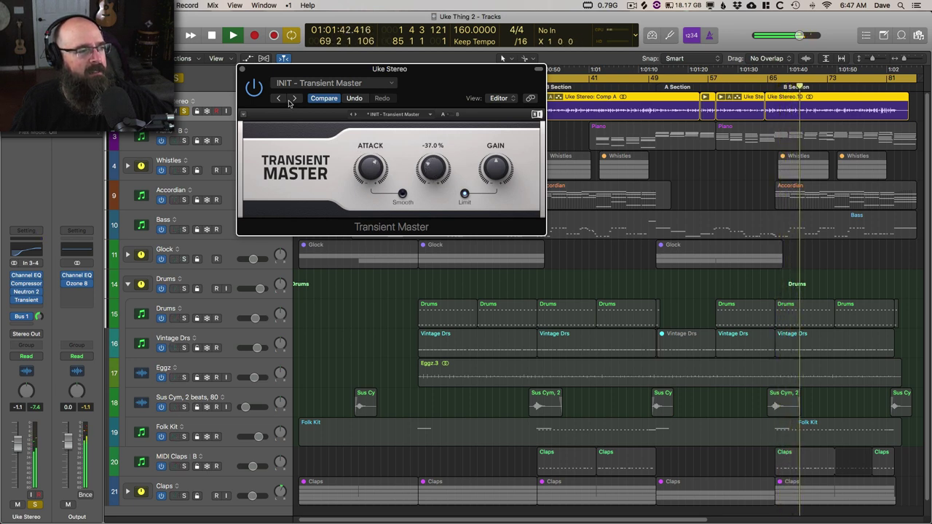
{"action": "key", "text": "super+w"}
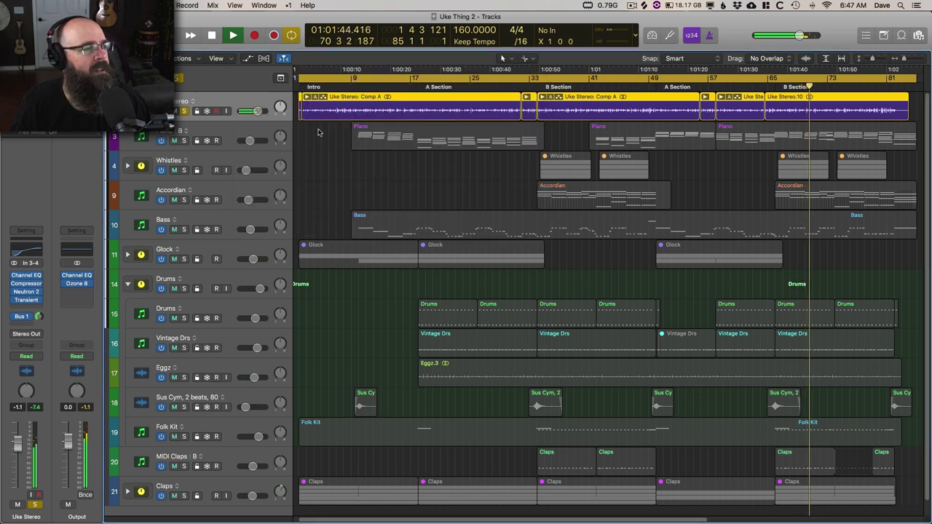
- Stop playback and expand the take folders on the Uke Stereo track to view their recorded takes
{"action": "key", "text": "space"}
{"action": "left_click", "coordinate": [307, 99]}
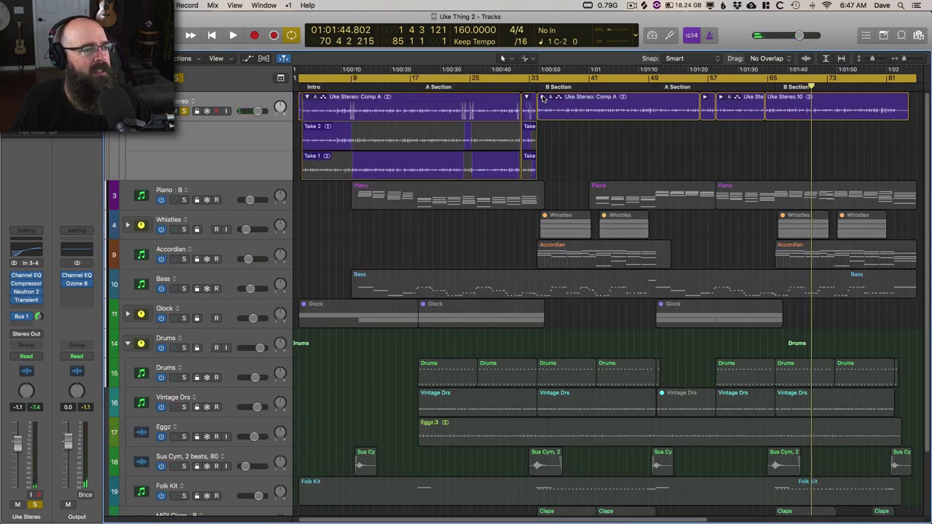
{"action": "left_click", "coordinate": [542, 97]}
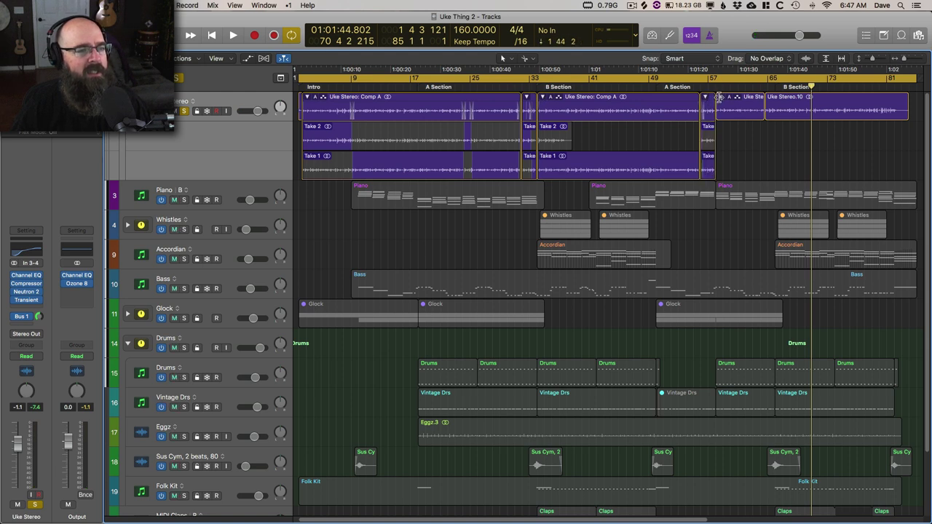
{"action": "left_click", "coordinate": [721, 98]}
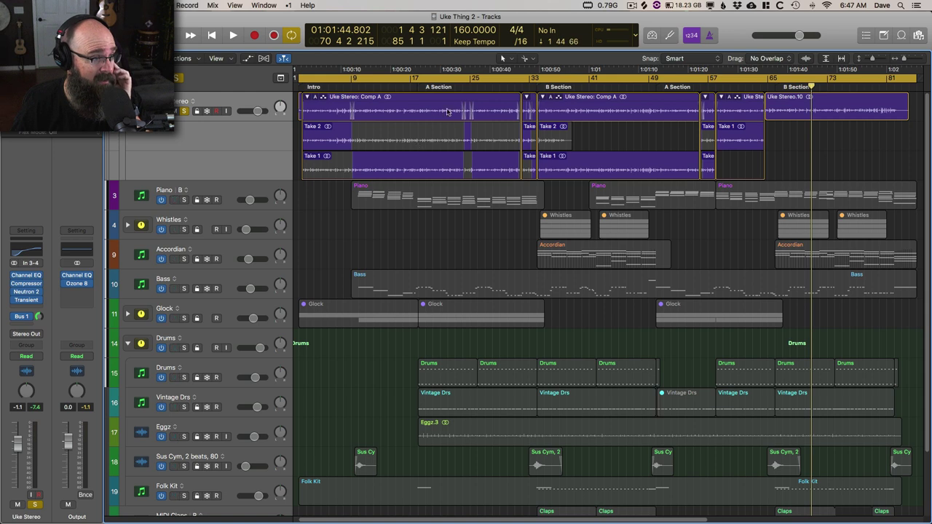
- Collapse all the expanded take folders on the Uke Stereo track
{"action": "left_click", "coordinate": [307, 98]}
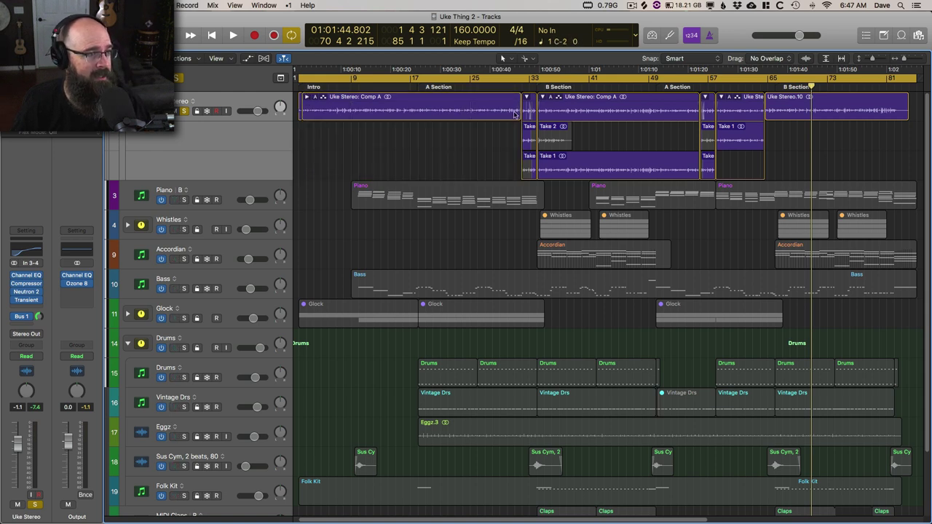
{"action": "left_click", "coordinate": [528, 98]}
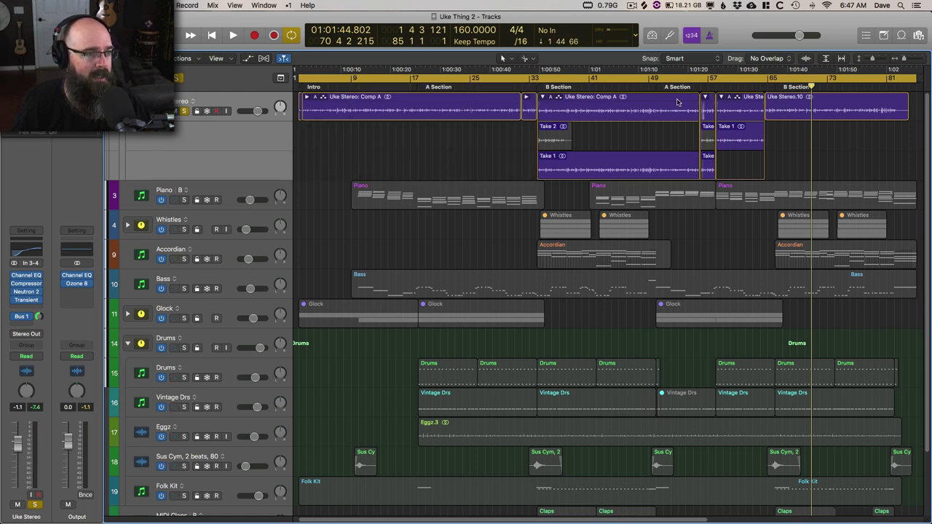
{"action": "left_click", "coordinate": [722, 97]}
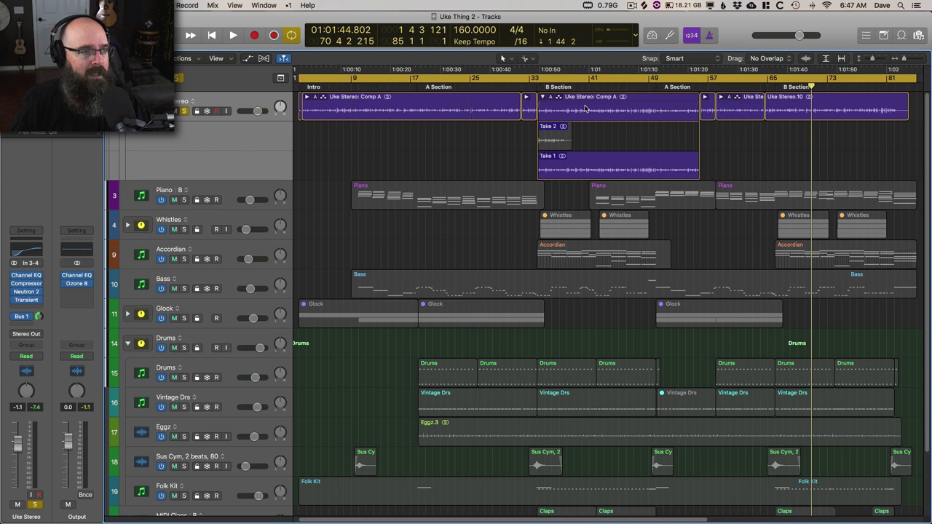
{"action": "left_click", "coordinate": [543, 98]}
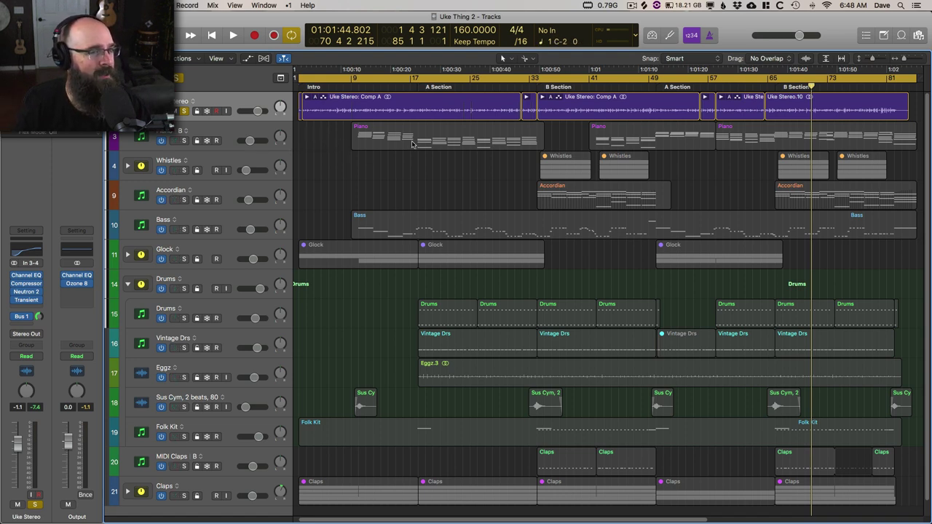
- Turn off cycle mode, solo the Drums track on row 15 alongside the ukulele, and play from bar 17
{"action": "key", "text": "c"}
{"action": "key", "text": "space"}
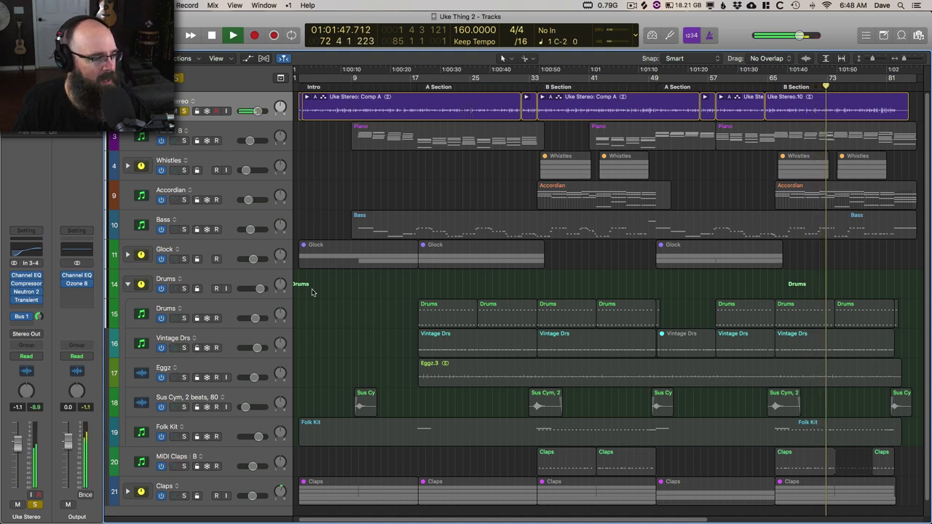
{"action": "scroll", "coordinate": [312, 303], "scroll_direction": "down", "scroll_amount": 1}
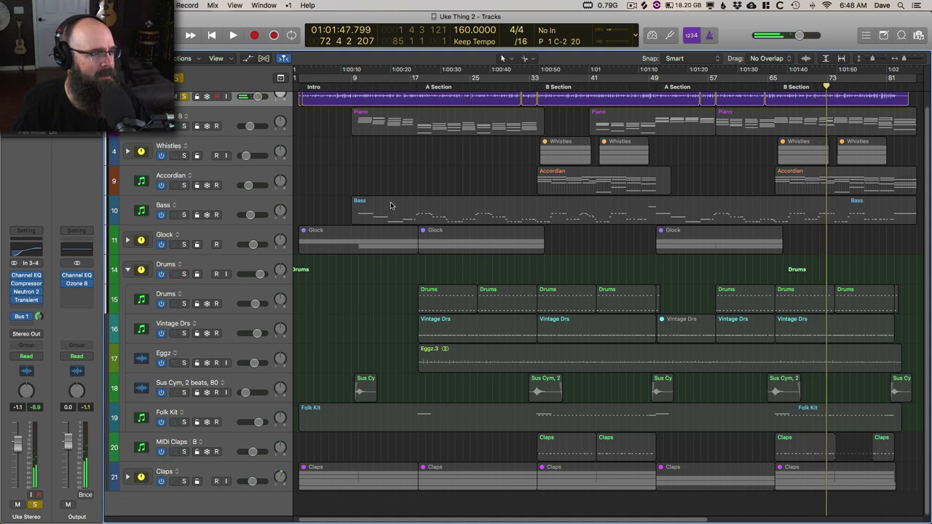
{"action": "left_click", "coordinate": [411, 86]}
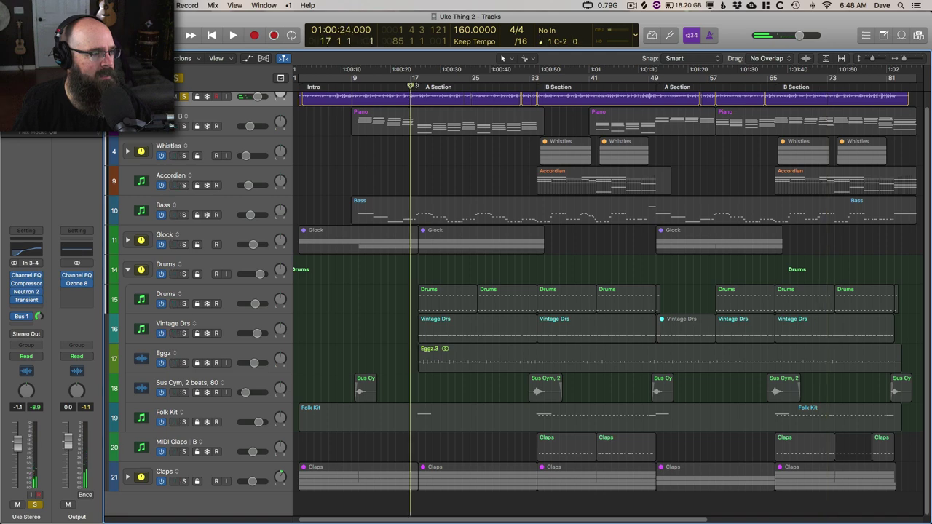
{"action": "left_click", "coordinate": [183, 303]}
{"action": "left_click", "coordinate": [215, 297]}
{"action": "key", "text": "space"}
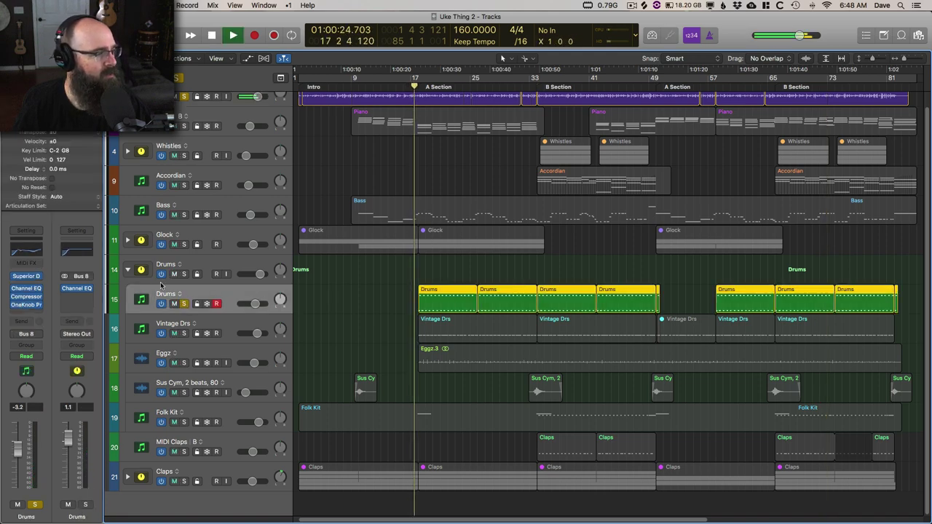
- Open the Drums track's Superior Drummer instrument, view its kit during playback, and close it
{"action": "left_click", "coordinate": [27, 277]}
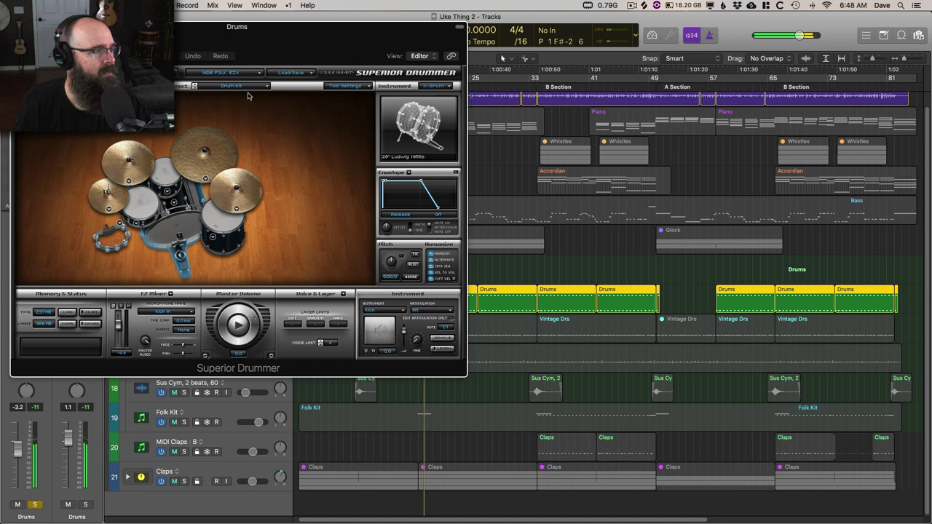
{"action": "left_click_drag", "start_coordinate": [261, 32], "coordinate": [538, 58]}
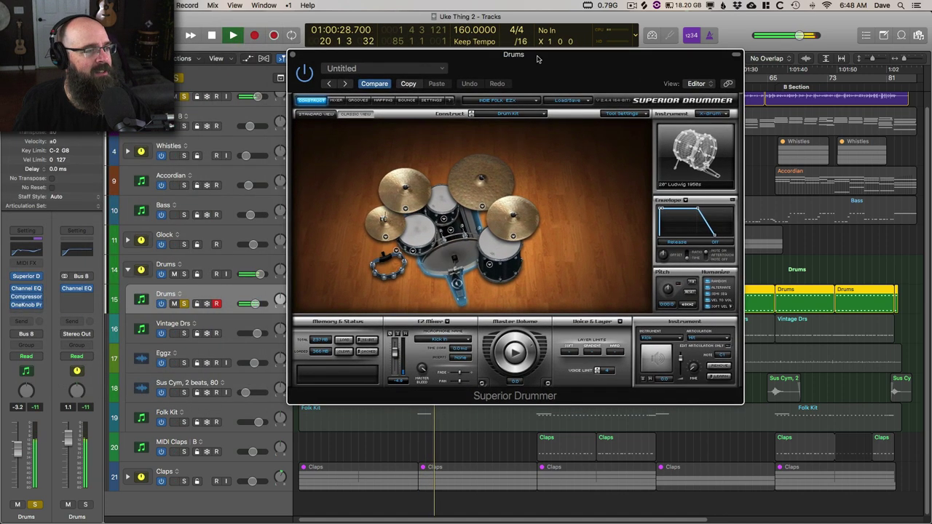
{"action": "left_click", "coordinate": [292, 57]}
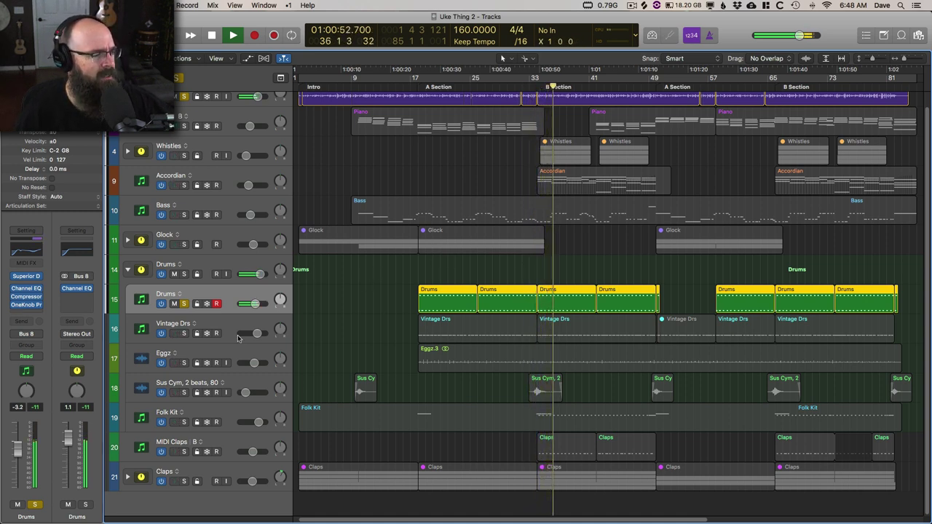
- Add Vintage Drs to the soloed tracks, view its Kontakt Vintage Drummer instrument, and close it
{"action": "left_click", "coordinate": [185, 333]}
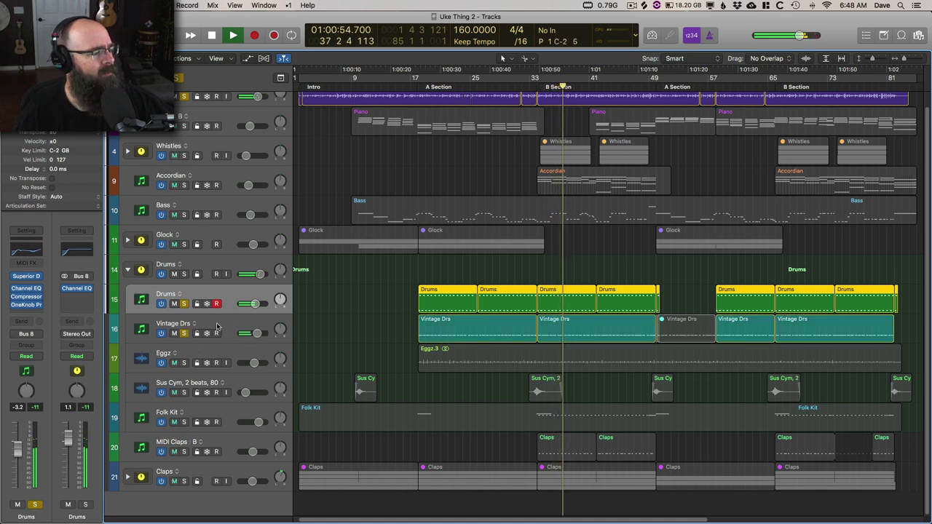
{"action": "left_click", "coordinate": [166, 331]}
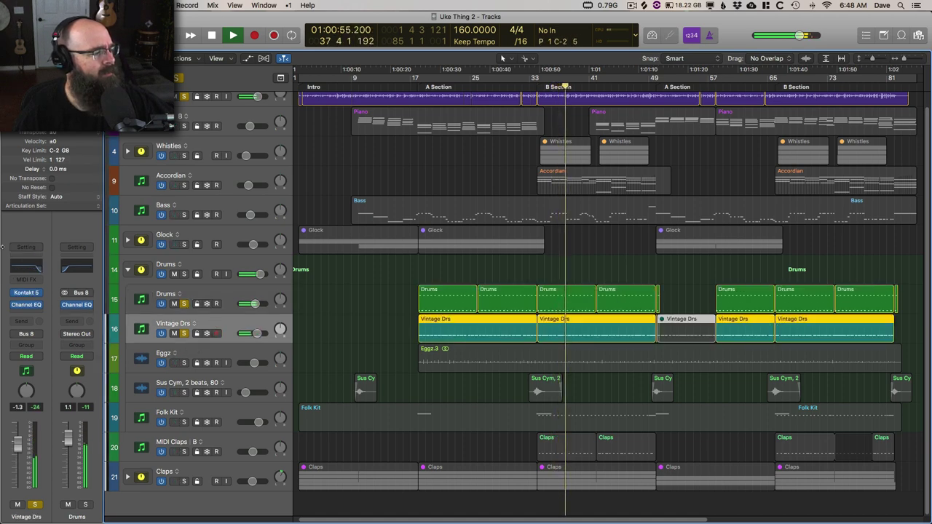
{"action": "left_click", "coordinate": [25, 295]}
{"action": "left_click_drag", "start_coordinate": [343, 40], "coordinate": [695, 55]}
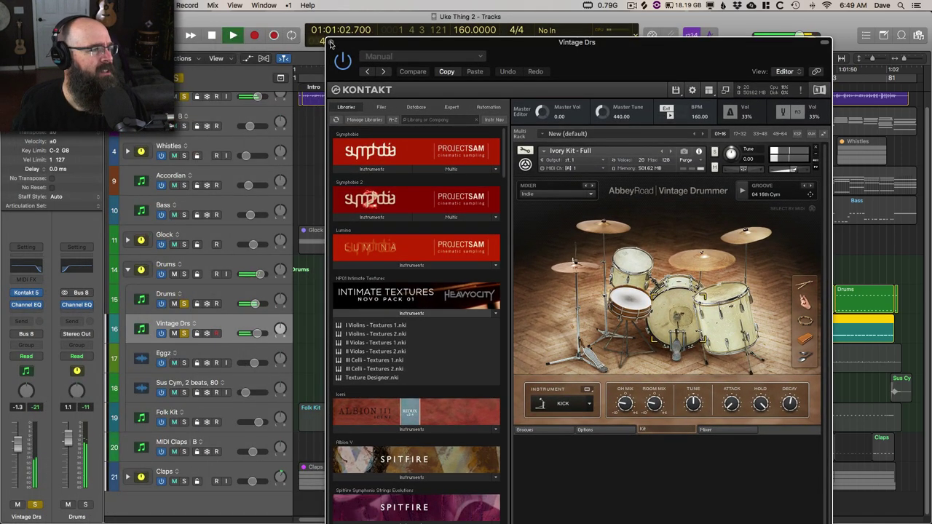
{"action": "left_click", "coordinate": [331, 44]}
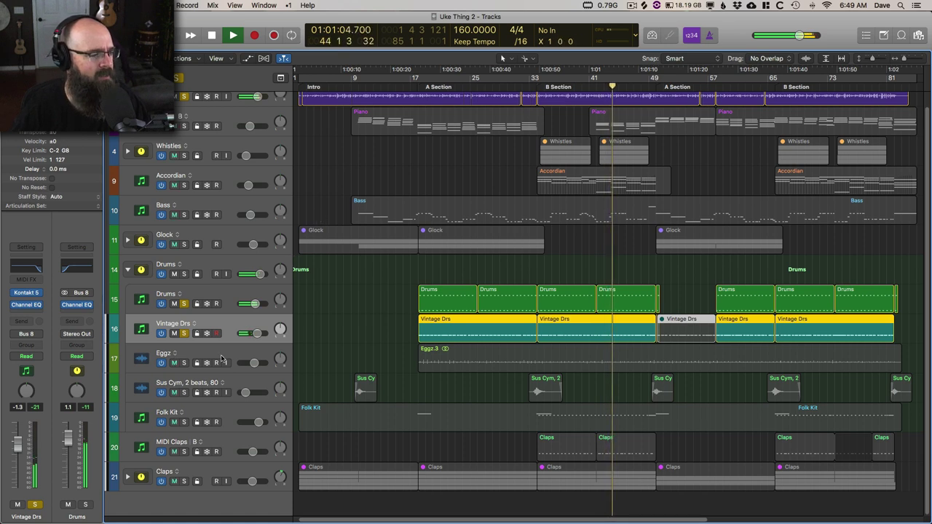
- Add Eggz to the soloed tracks, audition it without the Drums and Vintage Drs tracks, and solo those two again
{"action": "left_click", "coordinate": [183, 362]}
{"action": "left_click", "coordinate": [206, 357]}
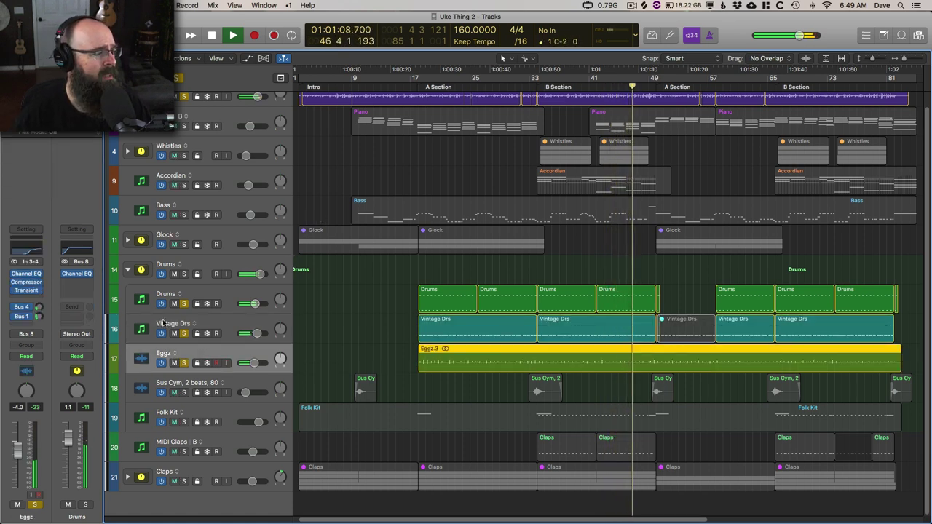
{"action": "left_click", "coordinate": [184, 332]}
{"action": "left_click", "coordinate": [183, 304]}
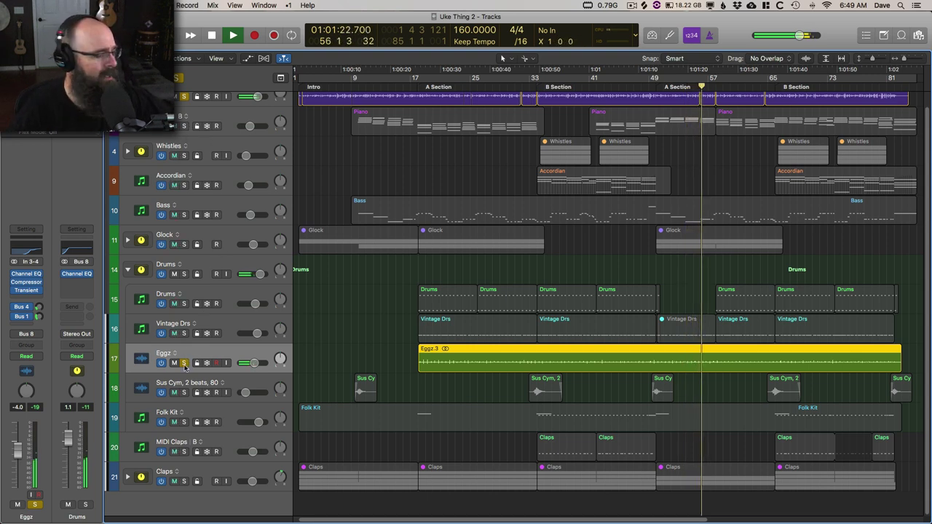
{"action": "left_click", "coordinate": [183, 334]}
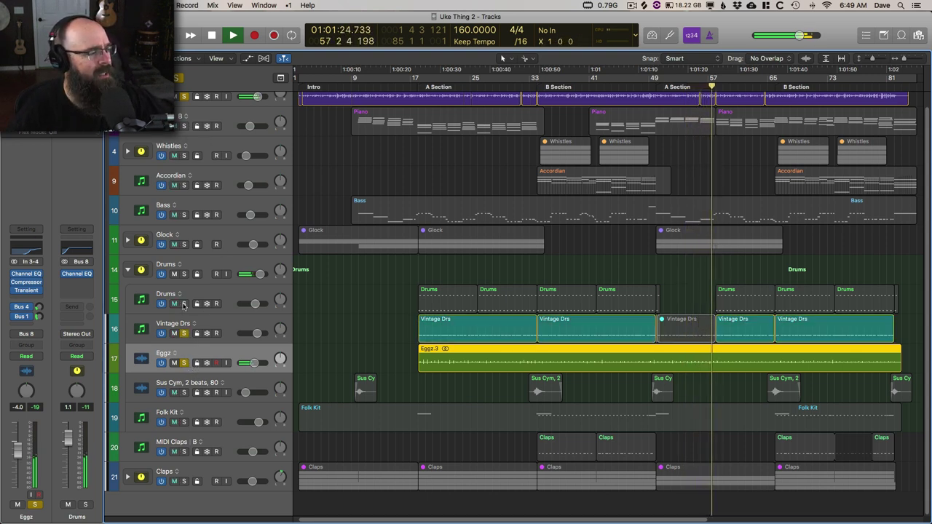
{"action": "left_click", "coordinate": [184, 304]}
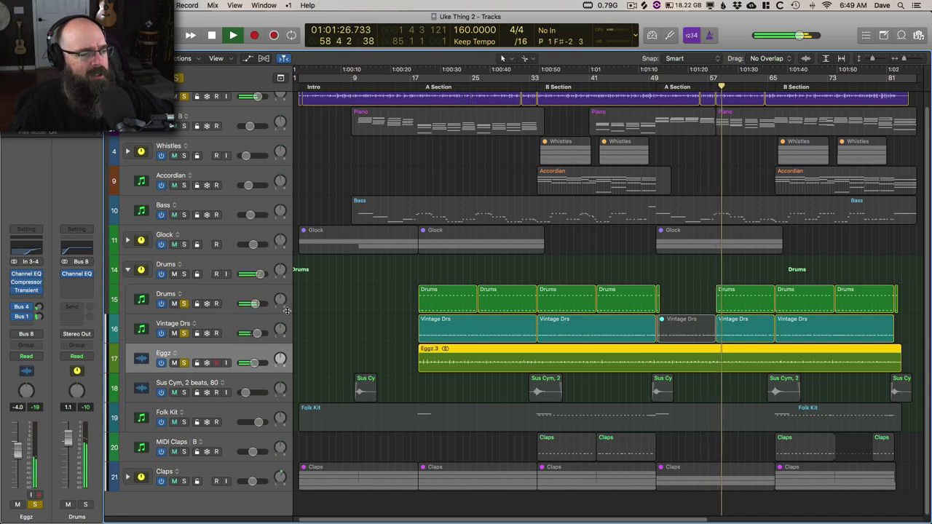
- Solo the Folk Kit track, play the intro from the start of the song, and unsolo the track
{"action": "left_click", "coordinate": [324, 430]}
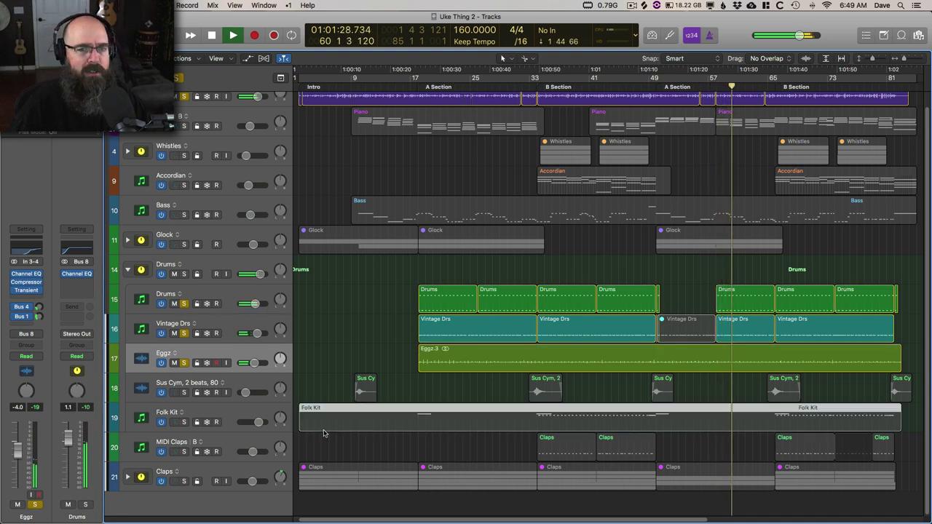
{"action": "left_click", "coordinate": [183, 422]}
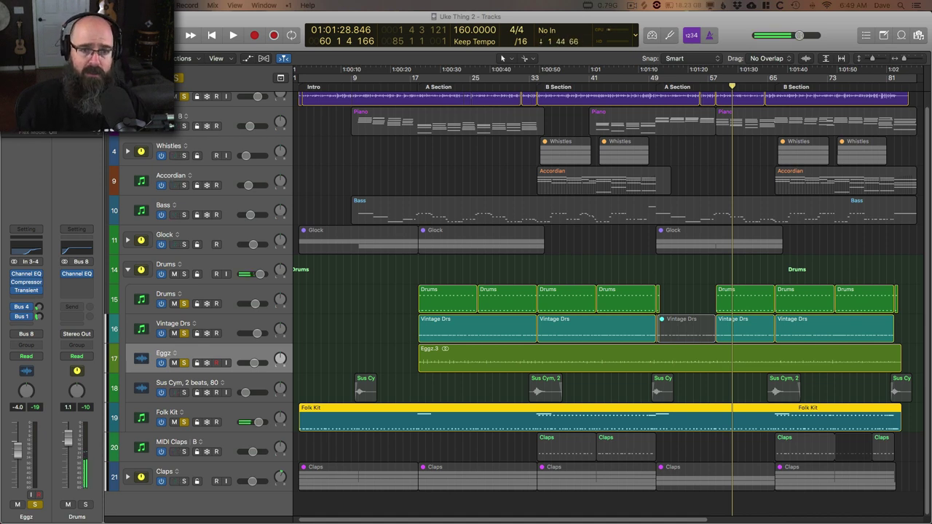
{"action": "key", "text": "Return"}
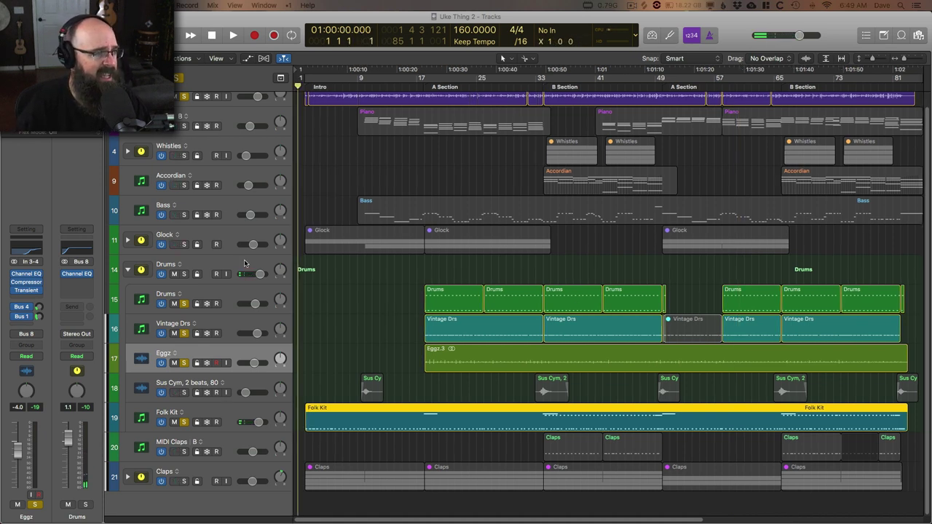
{"action": "key", "text": "space"}
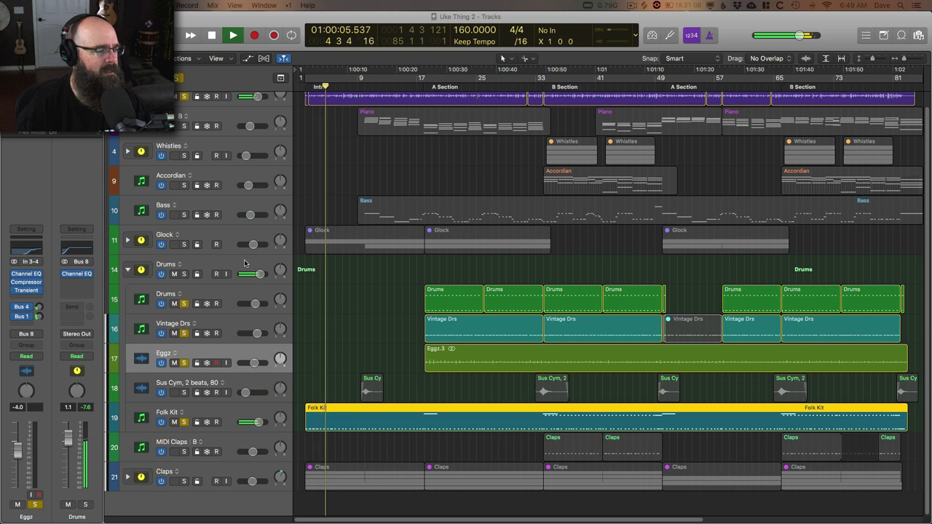
{"action": "key", "text": "space"}
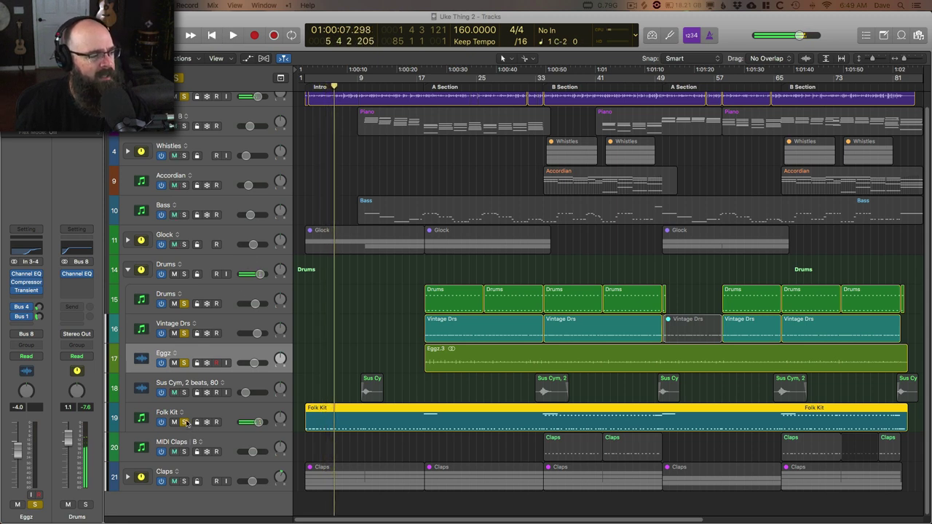
{"action": "left_click", "coordinate": [184, 422]}
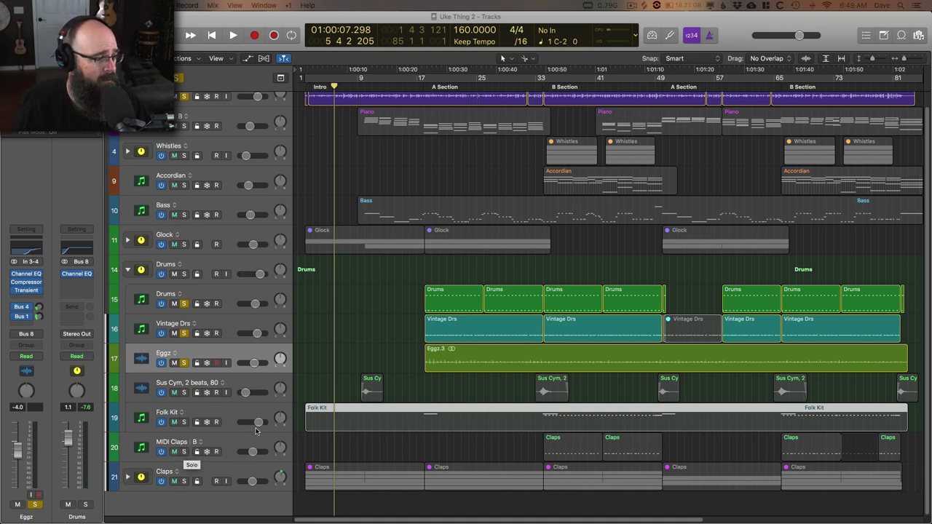
- Expand the Claps stack, solo it and play from the start of the song, stopping with the Snaps 1 track selected
{"action": "left_click", "coordinate": [129, 478]}
{"action": "scroll", "coordinate": [336, 334], "scroll_direction": "down", "scroll_amount": 5}
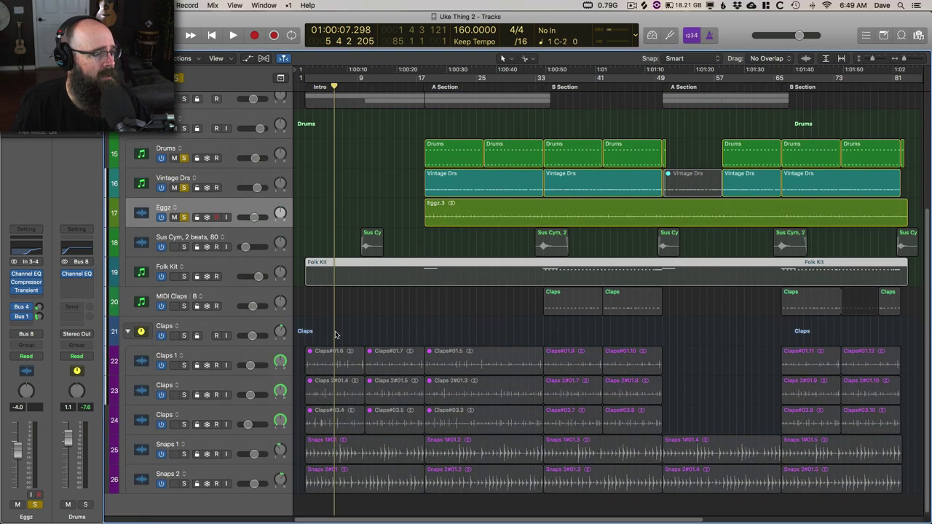
{"action": "left_click", "coordinate": [188, 337]}
{"action": "key", "text": "Return"}
{"action": "key", "text": "space"}
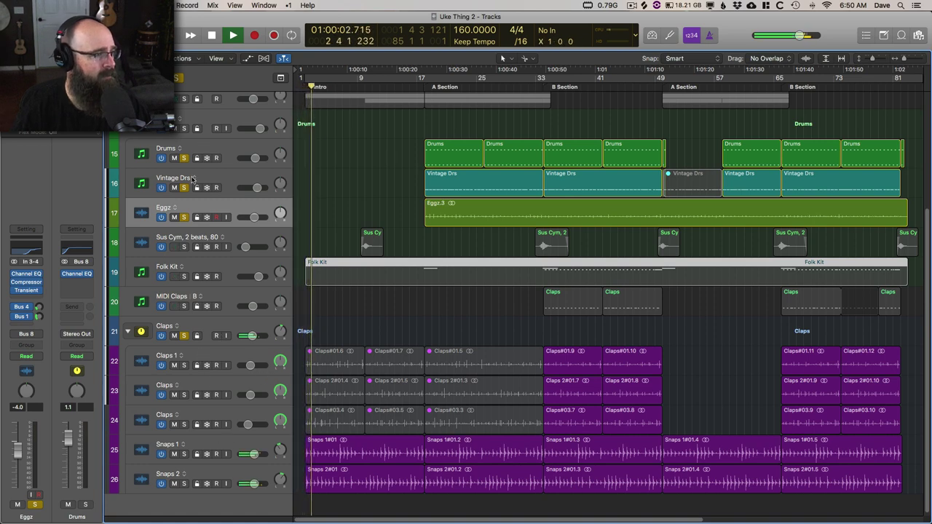
{"action": "scroll", "coordinate": [188, 331], "scroll_direction": "up", "scroll_amount": 5}
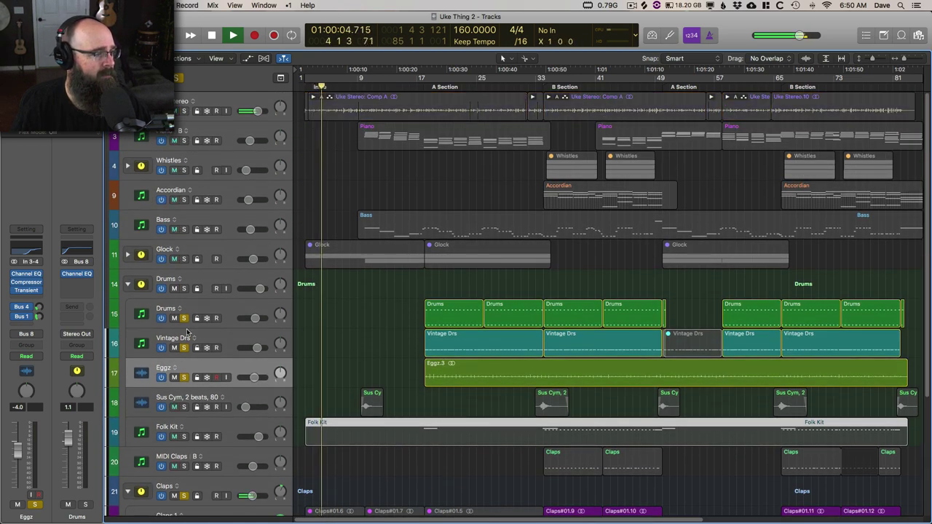
{"action": "scroll", "coordinate": [188, 331], "scroll_direction": "down", "scroll_amount": 5}
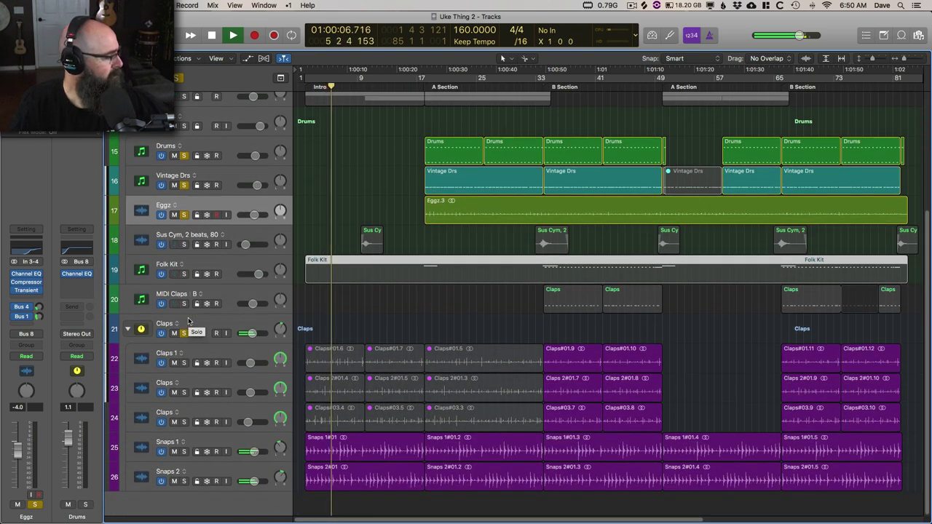
{"action": "left_click", "coordinate": [211, 441]}
{"action": "key", "text": "space"}
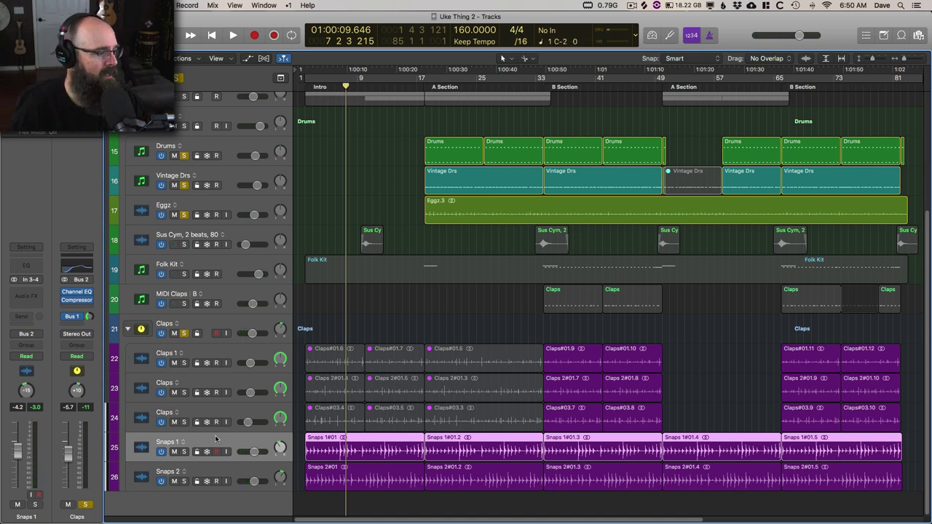
- Select the Claps stack, view its Compressor plug-in, and close it
{"action": "left_click", "coordinate": [234, 416]}
{"action": "left_click", "coordinate": [216, 327]}
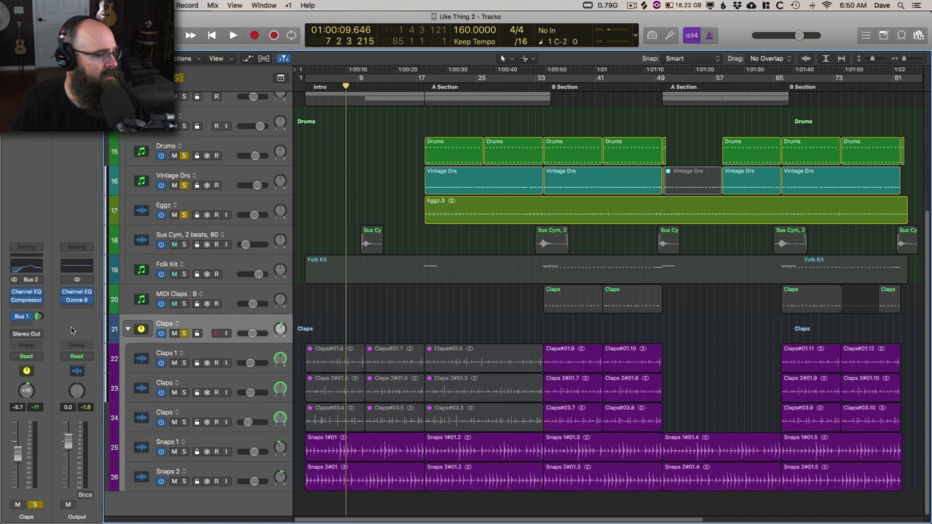
{"action": "left_click", "coordinate": [27, 301]}
{"action": "left_click_drag", "start_coordinate": [251, 34], "coordinate": [462, 54]}
{"action": "left_click", "coordinate": [247, 46]}
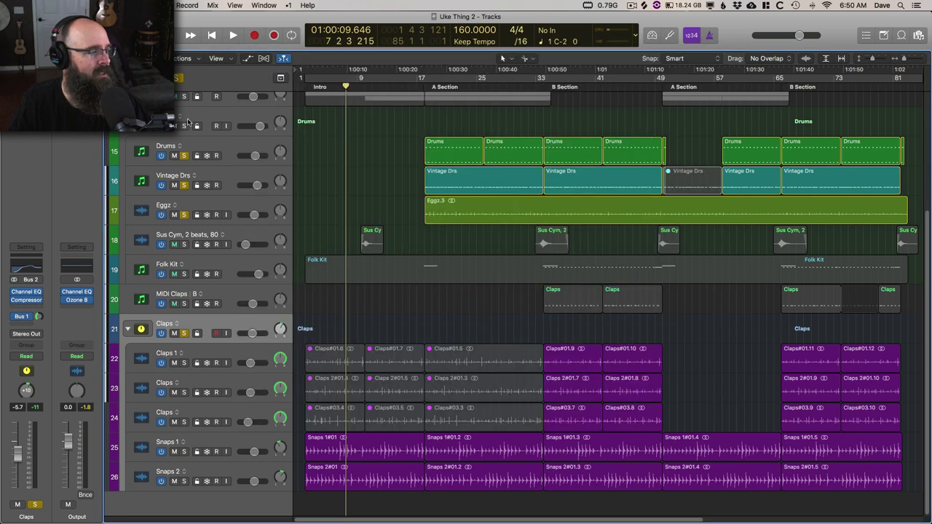
- Follow the Claps stack's Bus 1 send to the Reverb channel, view its EW Spaces II plug-in, and close it
{"action": "left_click", "coordinate": [23, 318]}
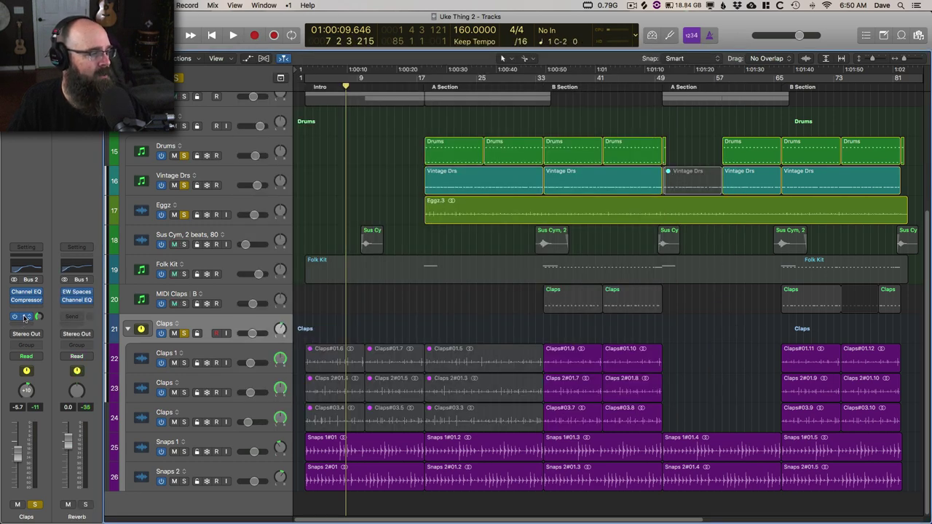
{"action": "left_click", "coordinate": [76, 292]}
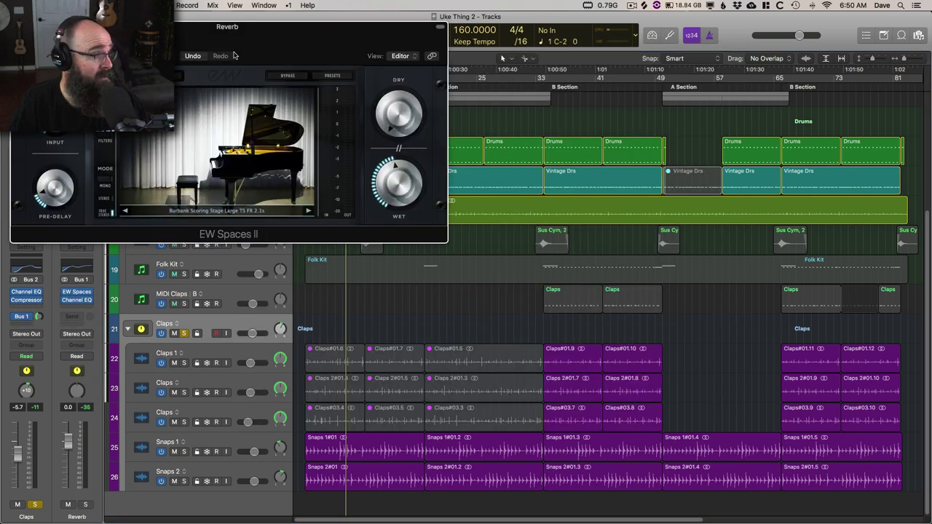
{"action": "left_click_drag", "start_coordinate": [245, 38], "coordinate": [509, 86]}
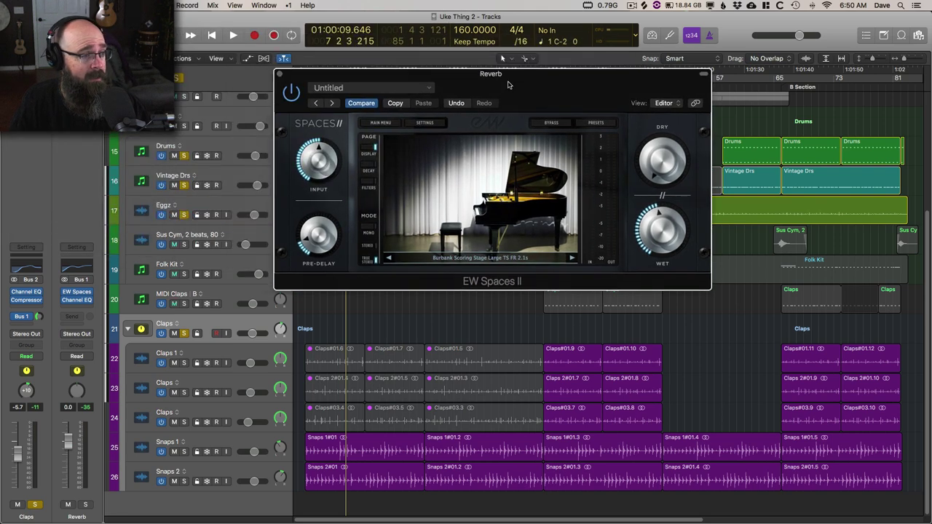
{"action": "left_click", "coordinate": [279, 74]}
- Clear all track solos and briefly play the full mix
{"action": "key", "text": "ctrl+s"}
{"action": "key", "text": "space"}
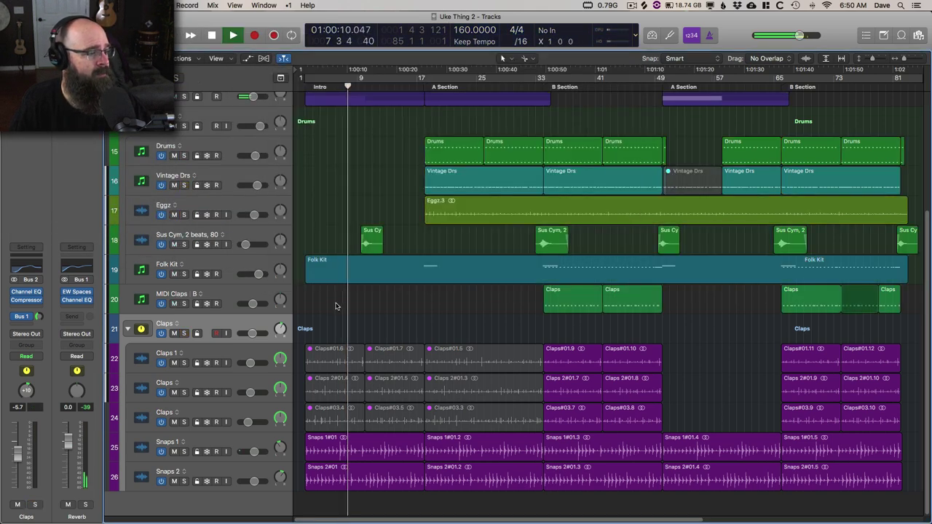
{"action": "key", "text": "space"}
- Expand all the track stacks at once to show the Whistles and Glock subtracks, and look over the arrangement
{"action": "scroll", "coordinate": [262, 242], "scroll_direction": "up", "scroll_amount": 4}
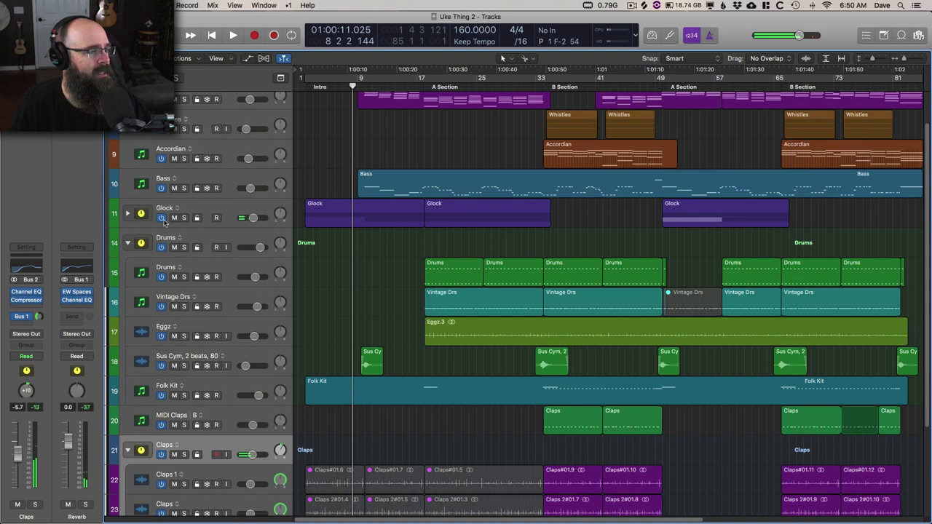
{"action": "left_click", "coordinate": [127, 214], "text": "alt"}
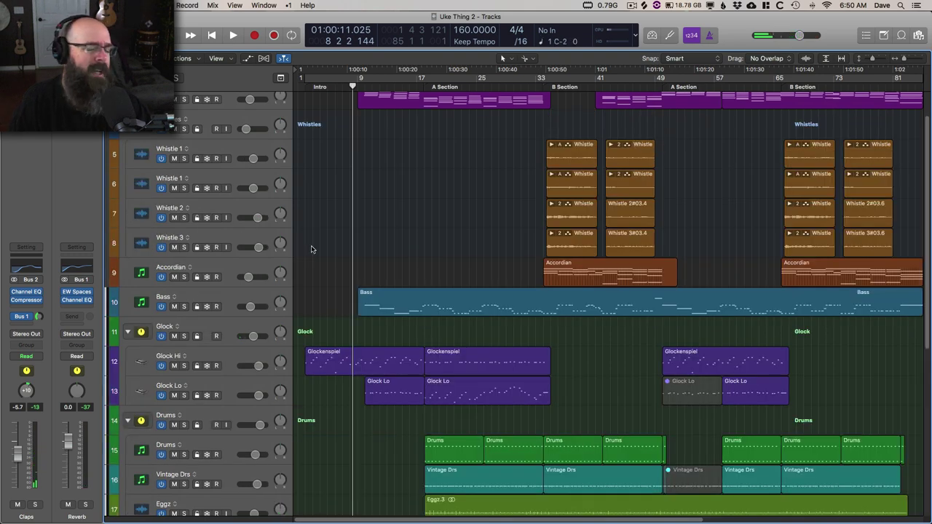
{"action": "scroll", "coordinate": [301, 260], "scroll_direction": "down", "scroll_amount": 10}
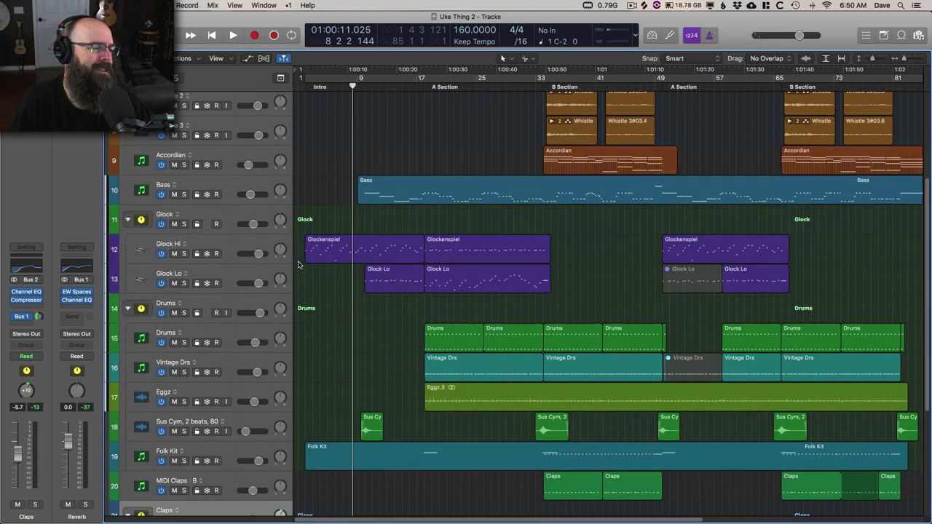
{"action": "scroll", "coordinate": [346, 121], "scroll_direction": "up", "scroll_amount": 11}
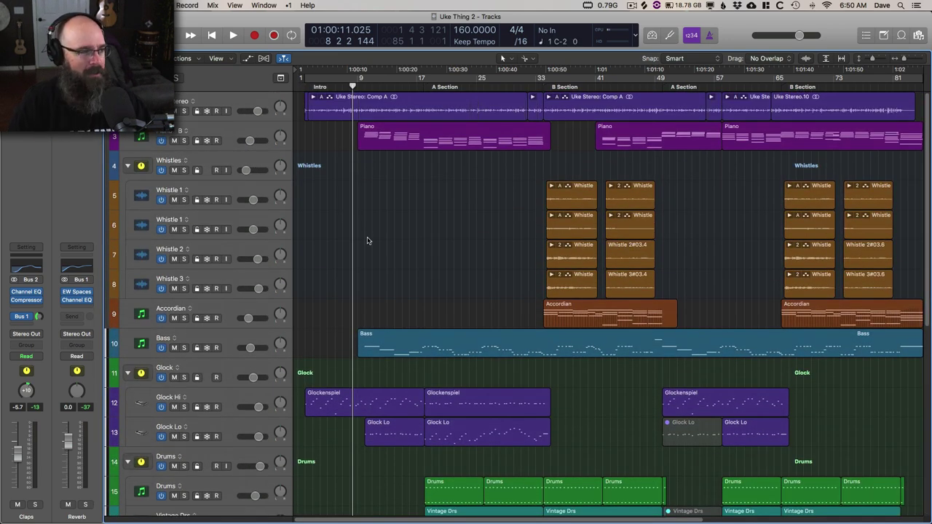
- Turn on cycle mode, play the full arrangement from the start, and select the Sus Cym track before stopping playback
{"action": "key", "text": "Return"}
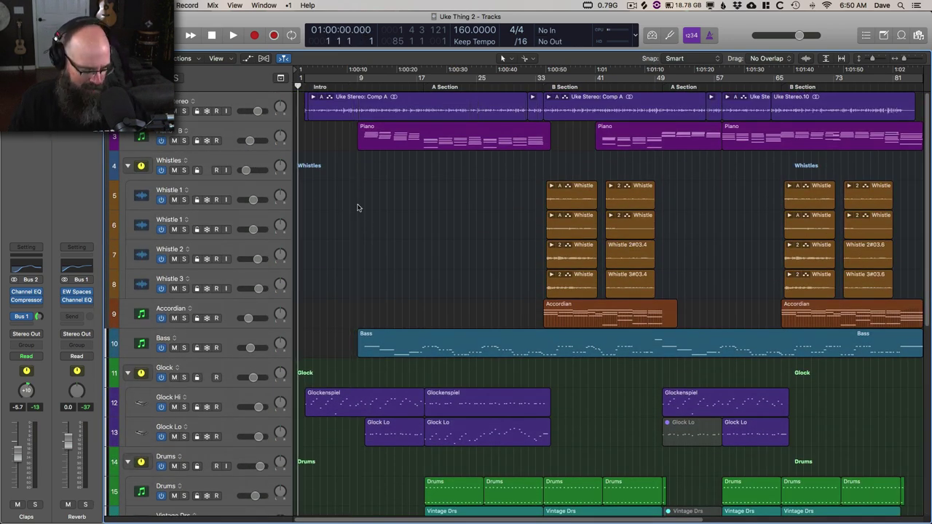
{"action": "key", "text": "c"}
{"action": "key", "text": "space"}
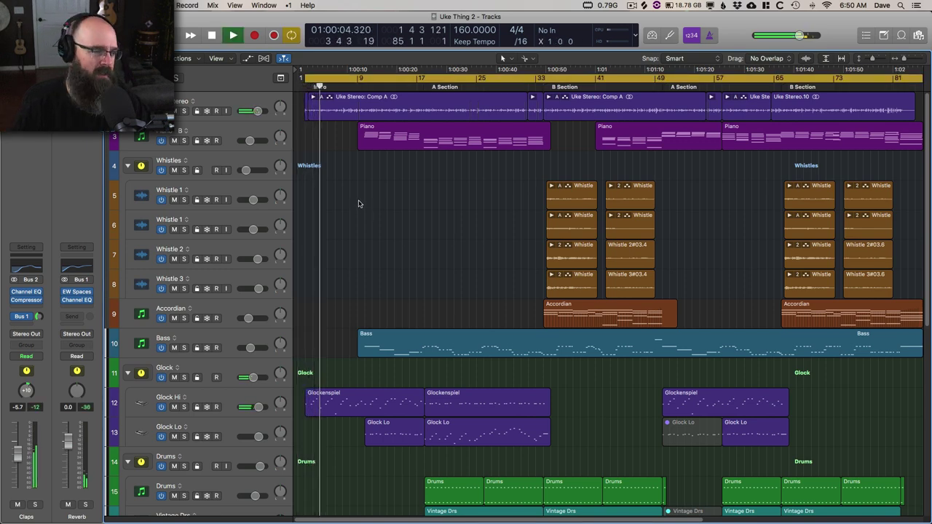
{"action": "scroll", "coordinate": [361, 232], "scroll_direction": "down", "scroll_amount": 3}
{"action": "scroll", "coordinate": [360, 232], "scroll_direction": "down", "scroll_amount": 10}
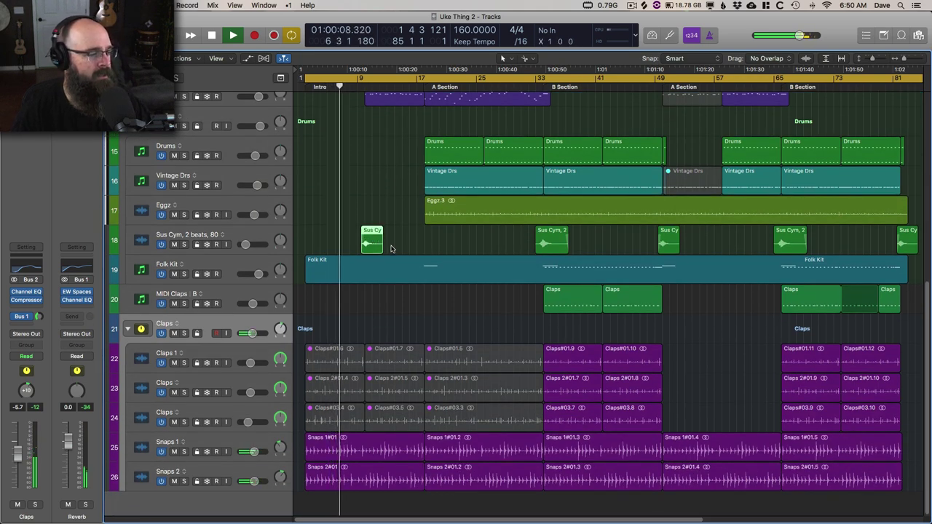
{"action": "scroll", "coordinate": [388, 221], "scroll_direction": "up", "scroll_amount": 1}
{"action": "scroll", "coordinate": [387, 221], "scroll_direction": "up", "scroll_amount": 3}
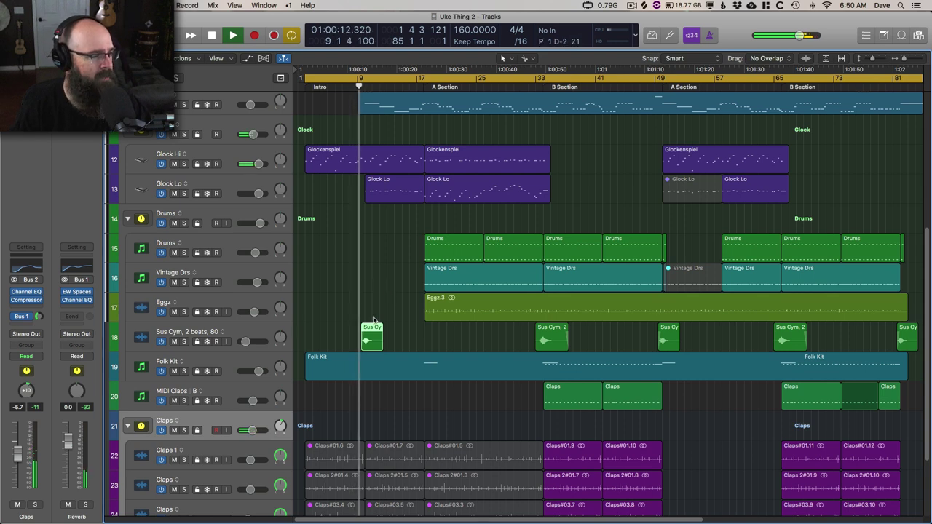
{"action": "left_click", "coordinate": [397, 329]}
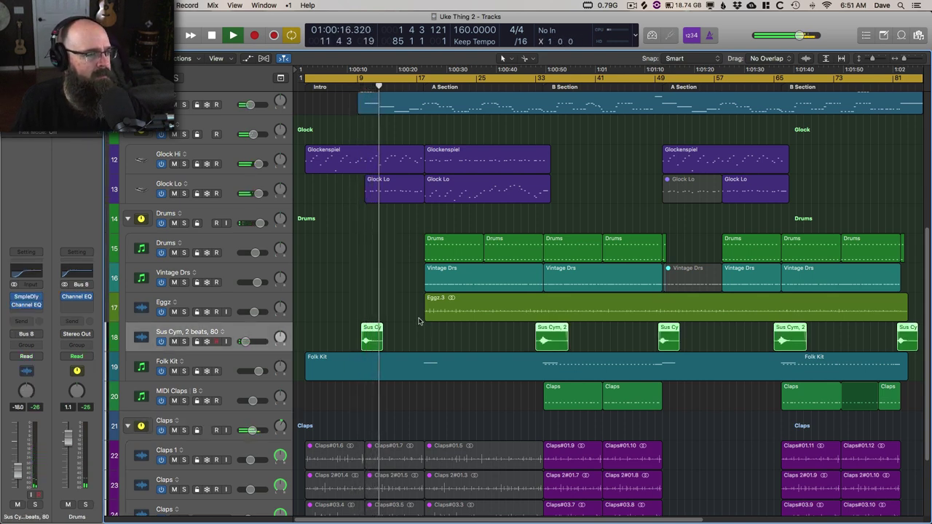
{"action": "key", "text": "space"}
- Replay the arrangement from the start, briefly solo the Glock stack, and select the first Piano region during playback
{"action": "scroll", "coordinate": [345, 226], "scroll_direction": "down", "scroll_amount": 5}
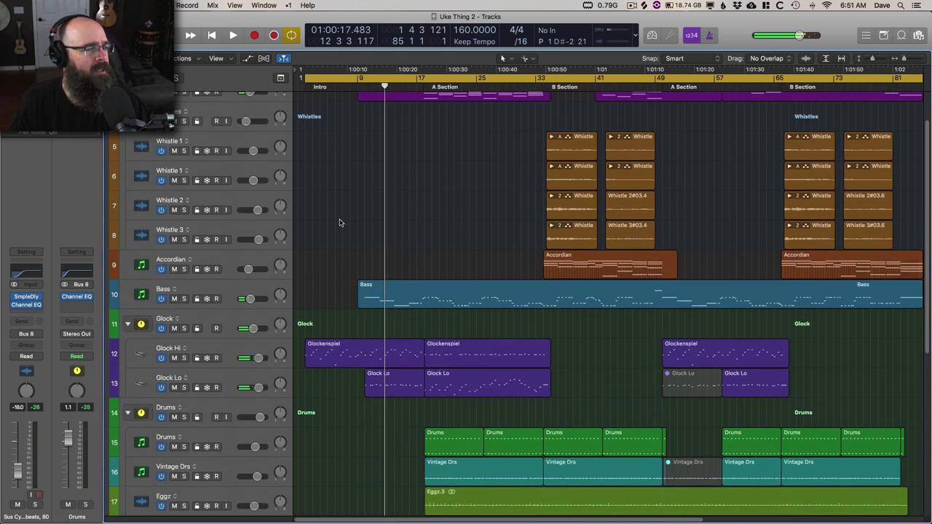
{"action": "key", "text": "Return"}
{"action": "key", "text": "space"}
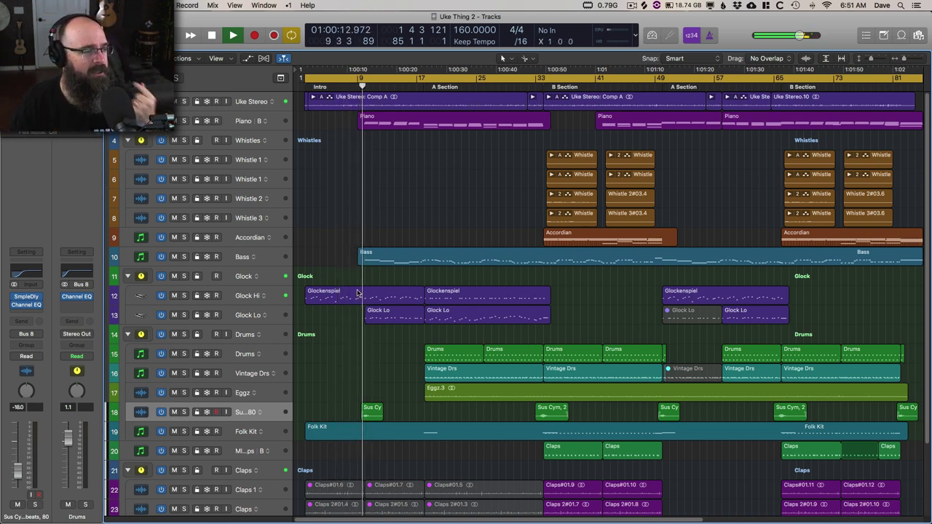
{"action": "left_click", "coordinate": [185, 276]}
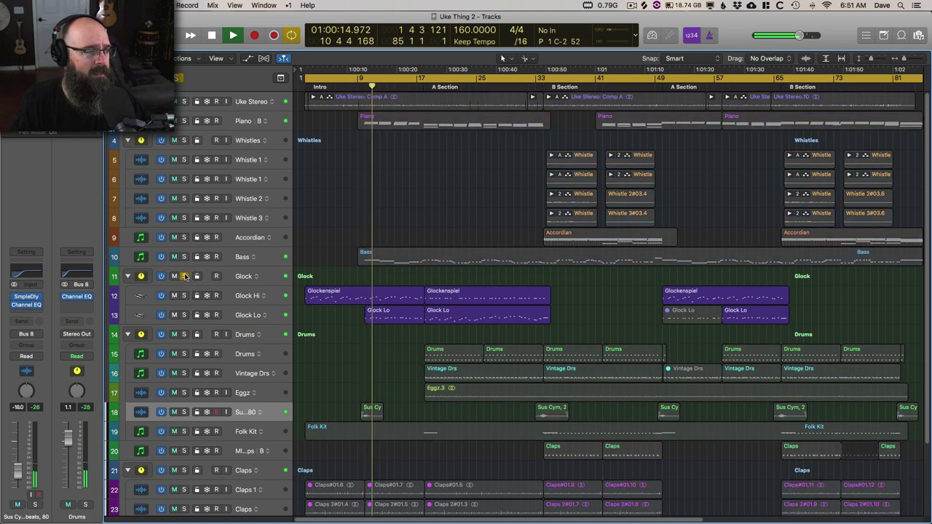
{"action": "left_click", "coordinate": [185, 276]}
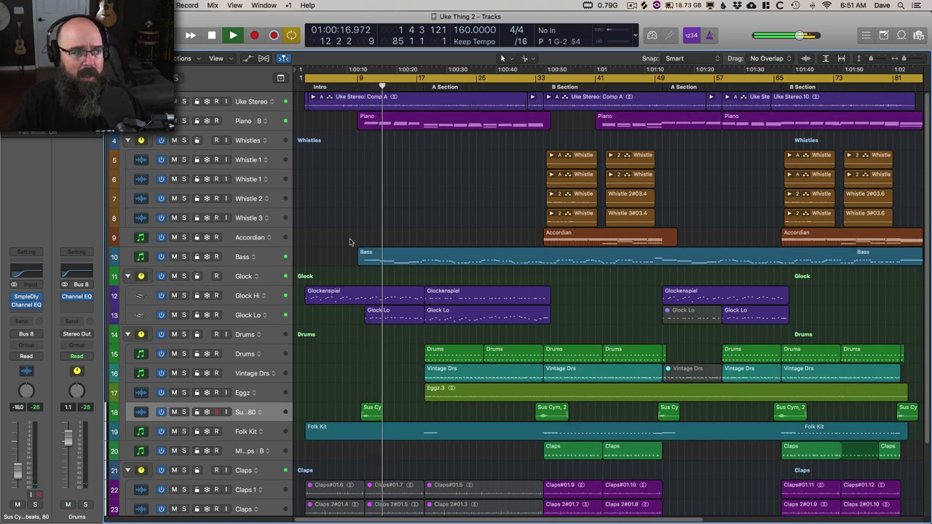
{"action": "left_click", "coordinate": [408, 120]}
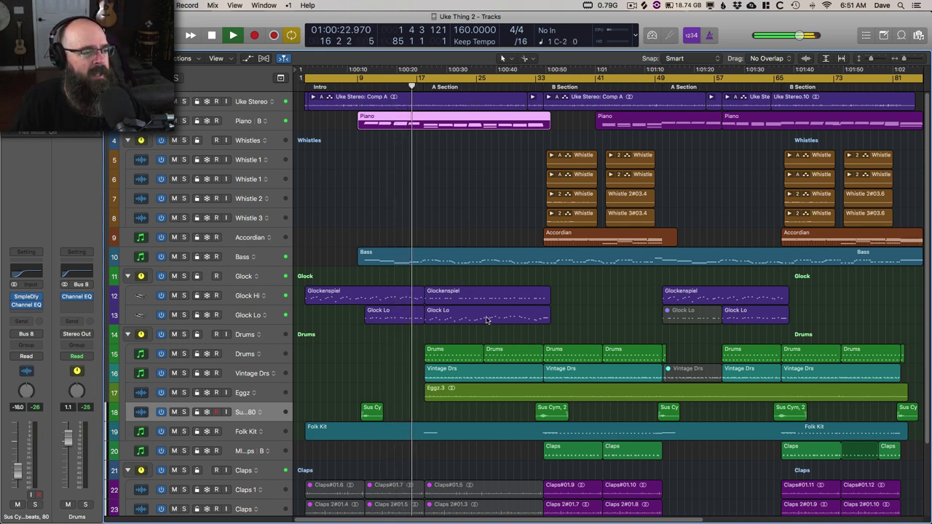
- Select the first Glockenspiel and Glock Lo regions together during playback and look over the lower tracks of the arrangement
{"action": "left_click", "coordinate": [412, 311]}
{"action": "left_click", "coordinate": [412, 299], "text": "shift"}
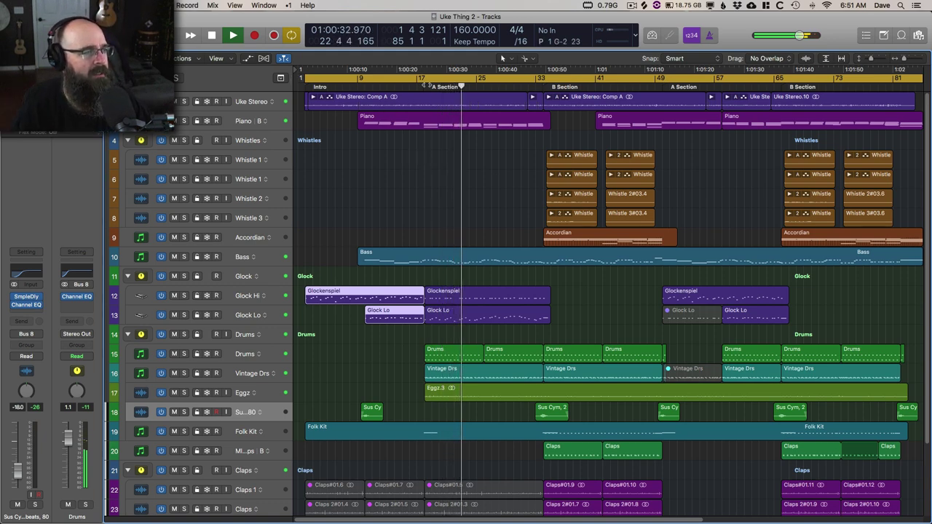
{"action": "scroll", "coordinate": [476, 234], "scroll_direction": "down", "scroll_amount": 3}
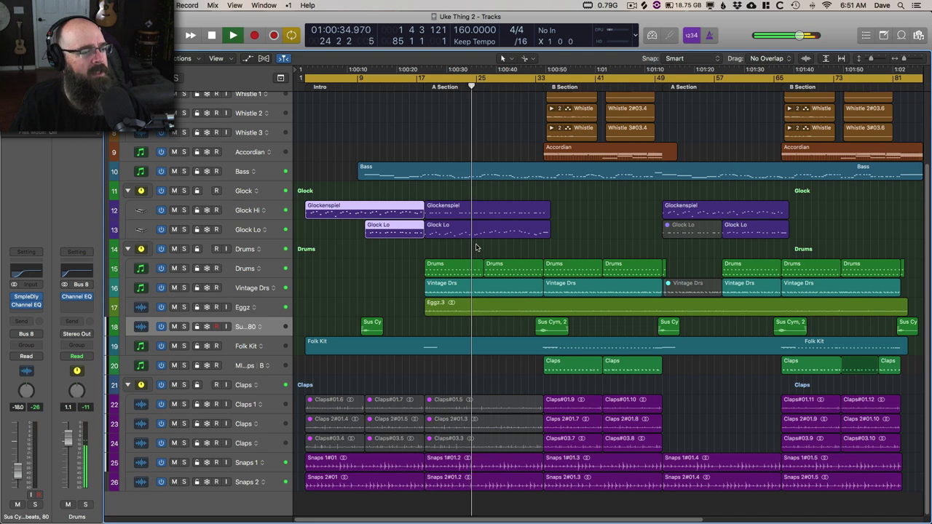
{"action": "scroll", "coordinate": [475, 249], "scroll_direction": "up", "scroll_amount": 3}
{"action": "scroll", "coordinate": [475, 248], "scroll_direction": "down", "scroll_amount": 3}
{"action": "scroll", "coordinate": [460, 292], "scroll_direction": "up", "scroll_amount": 3}
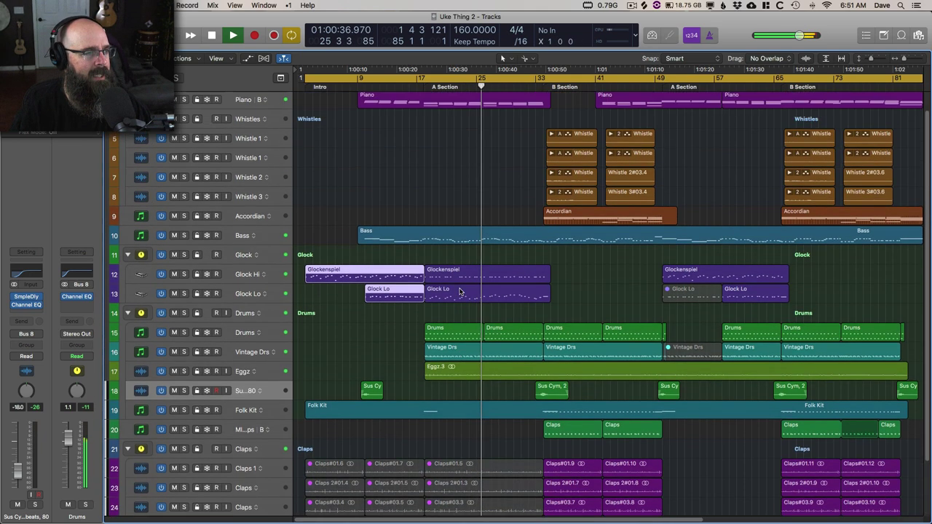
{"action": "scroll", "coordinate": [460, 291], "scroll_direction": "up", "scroll_amount": 1}
- Select the Bass track and show its Kontakt instrument with the Scarbee Jay-Bass patch, closing the plug-in window when done
{"action": "left_click", "coordinate": [450, 256]}
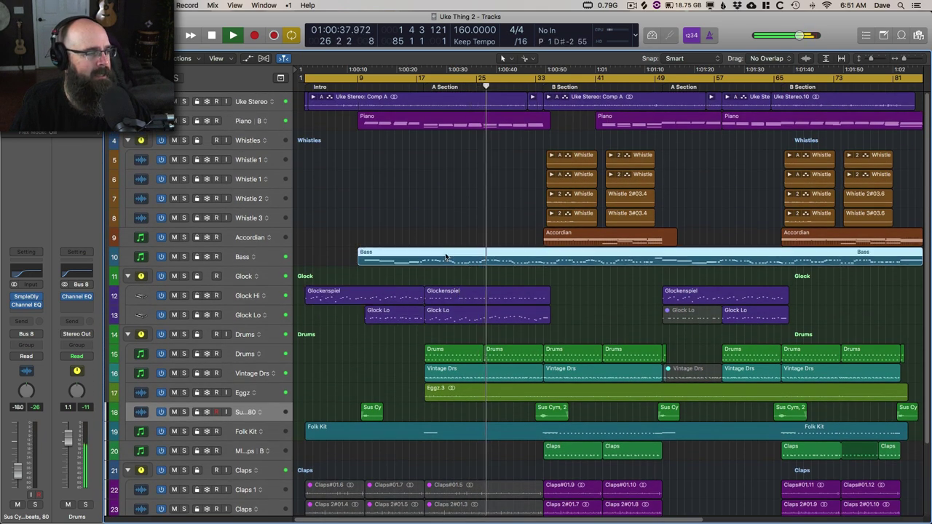
{"action": "left_click", "coordinate": [230, 258]}
{"action": "left_click", "coordinate": [27, 290]}
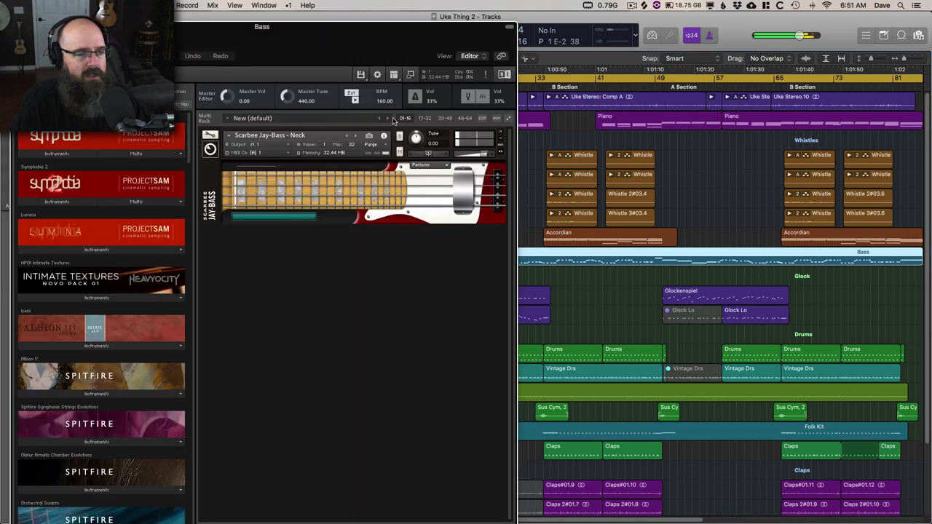
{"action": "left_click_drag", "start_coordinate": [353, 34], "coordinate": [375, 25]}
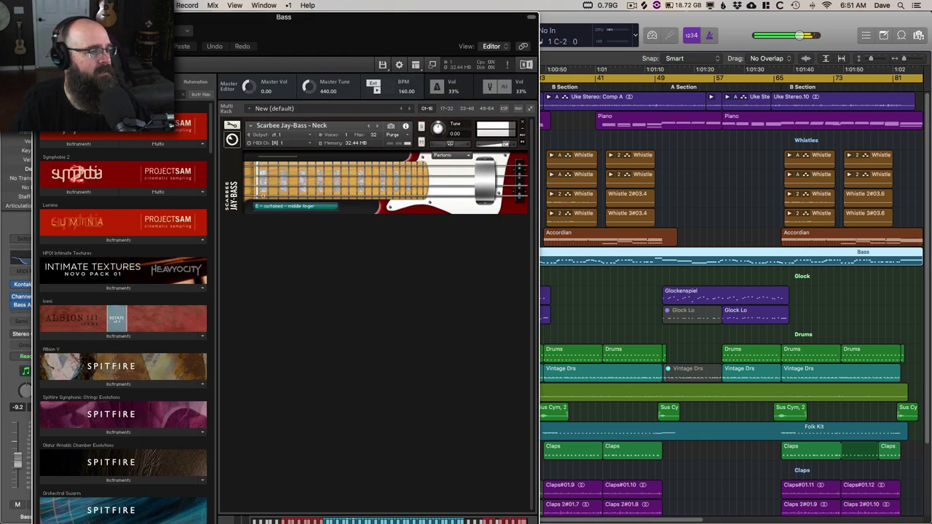
{"action": "key", "text": "super+w"}
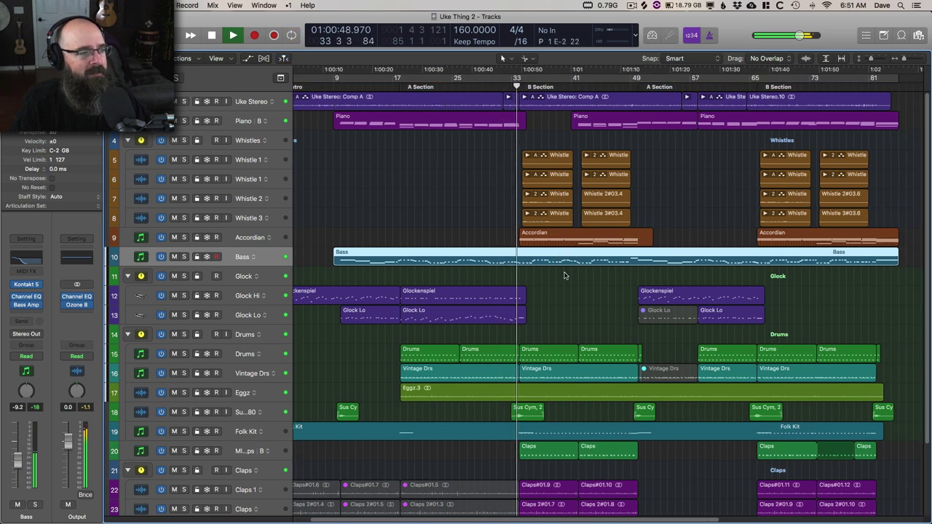
- Stop playback, place the playhead at bar 34 where the B Section starts, and zoom in on the timeline there
{"action": "key", "text": "space"}
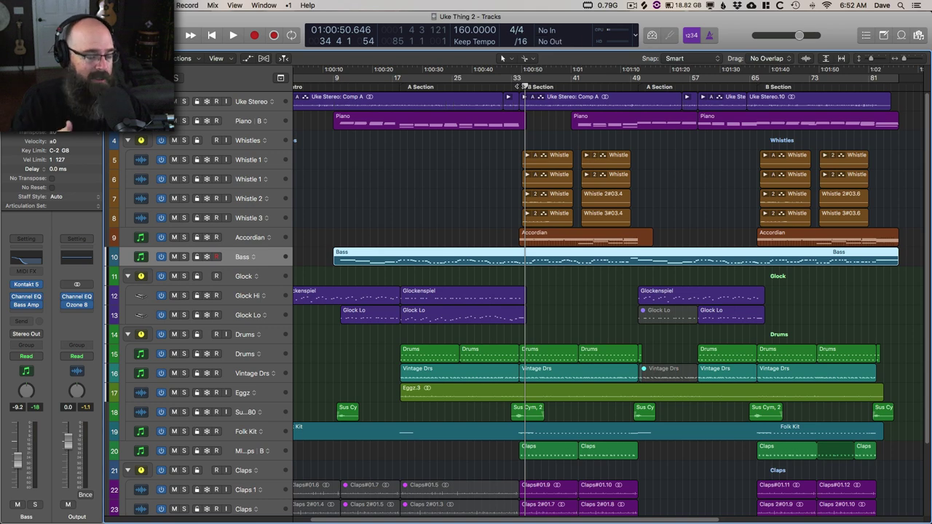
{"action": "left_click", "coordinate": [518, 86]}
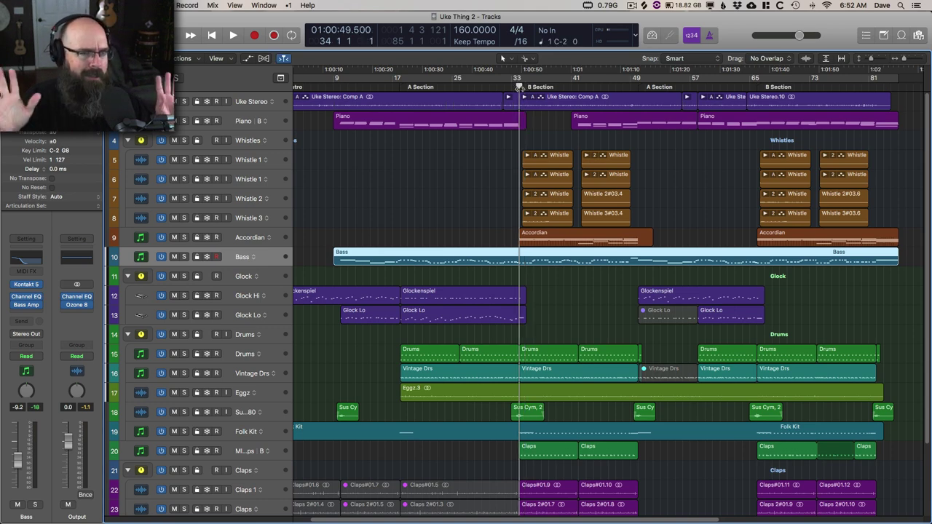
{"action": "key", "text": "super+Right"}
{"action": "key", "text": "super+Right"}
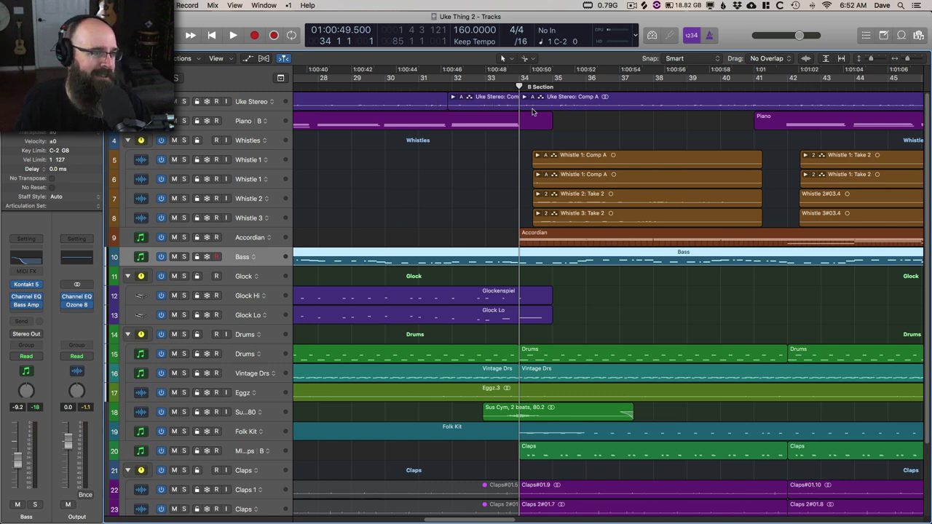
- Briefly play the start of the B Section, solo the Whistles stack, and return the playhead to bar 34
{"action": "key", "text": "space"}
{"action": "key", "text": "space"}
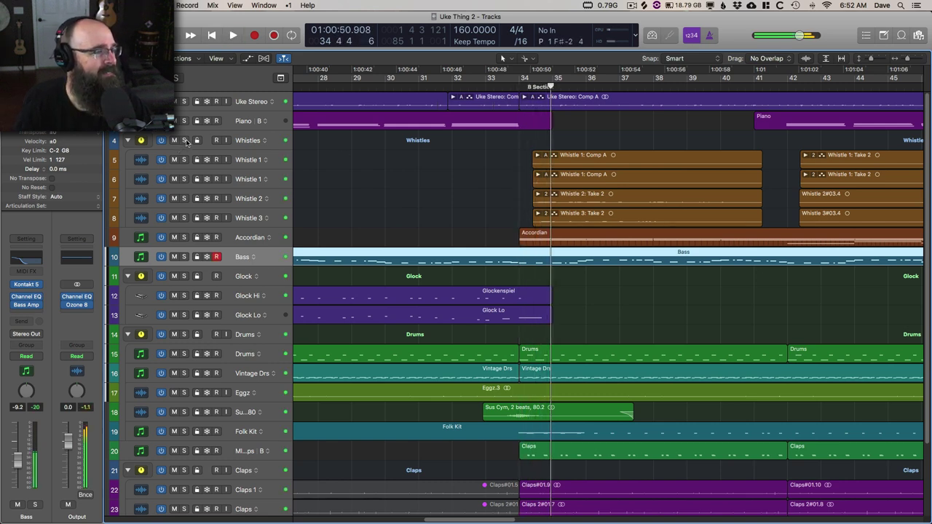
{"action": "left_click", "coordinate": [184, 141]}
{"action": "key", "text": "comma"}
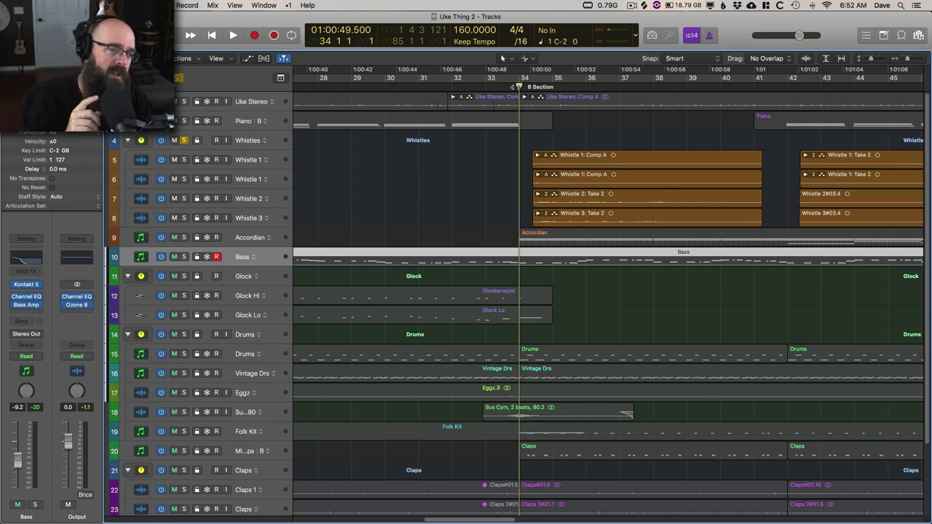
- Play the B Section while soloing the two Whistle 1 tracks, Whistle 2 and Whistle 3 one at a time, and stop playback
{"action": "left_click", "coordinate": [184, 160]}
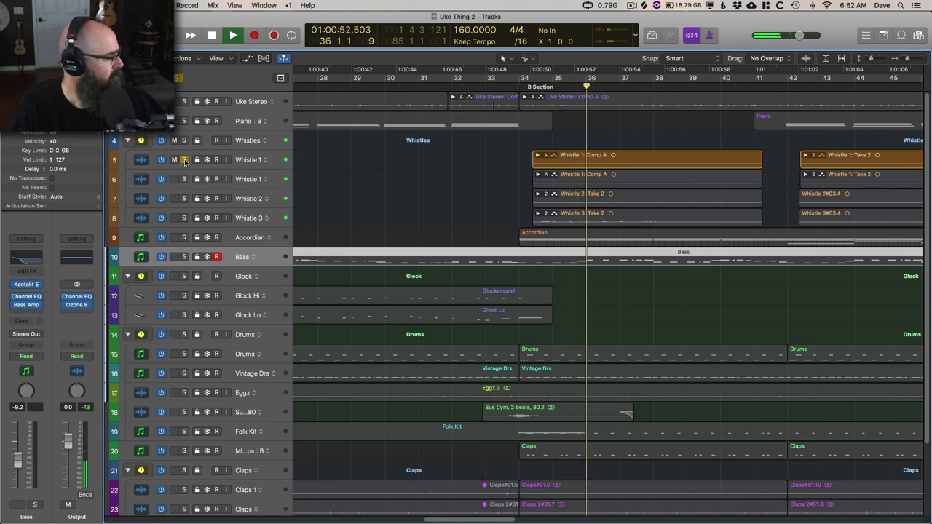
{"action": "left_click", "coordinate": [184, 179]}
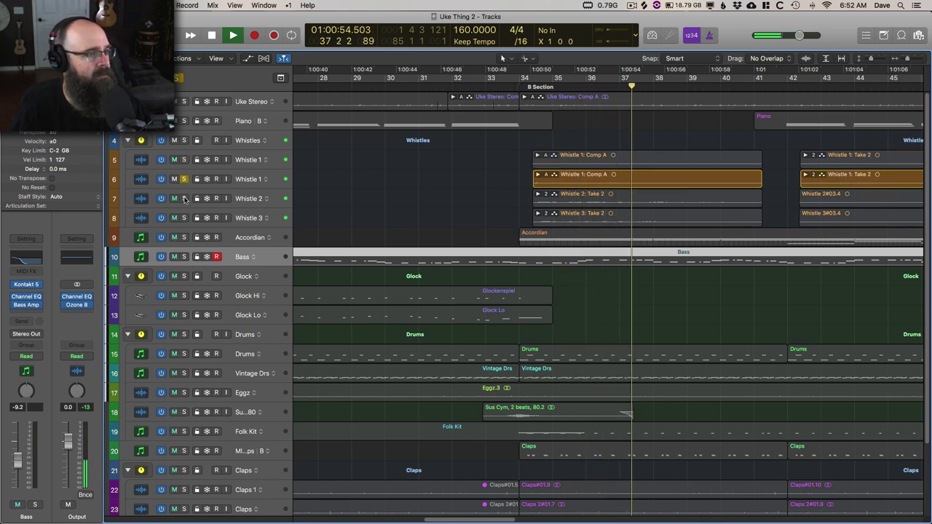
{"action": "left_click", "coordinate": [185, 198]}
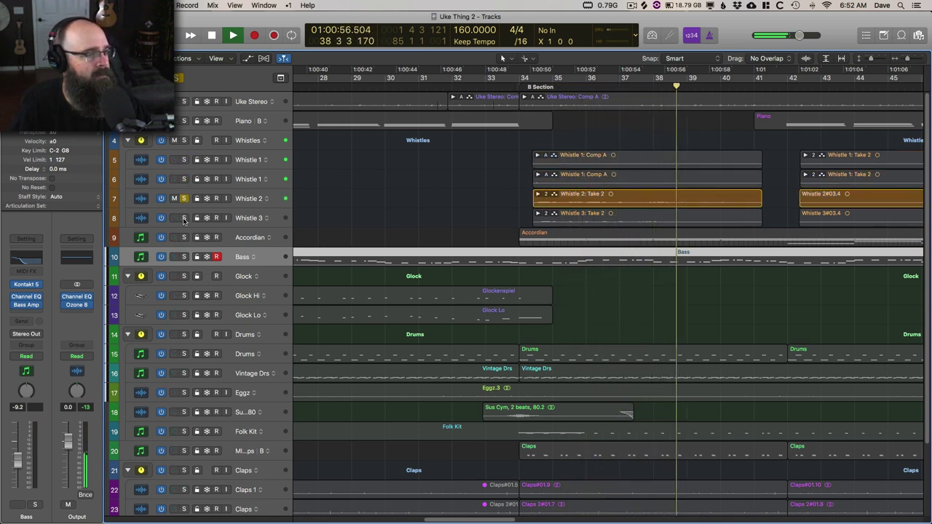
{"action": "left_click", "coordinate": [185, 218]}
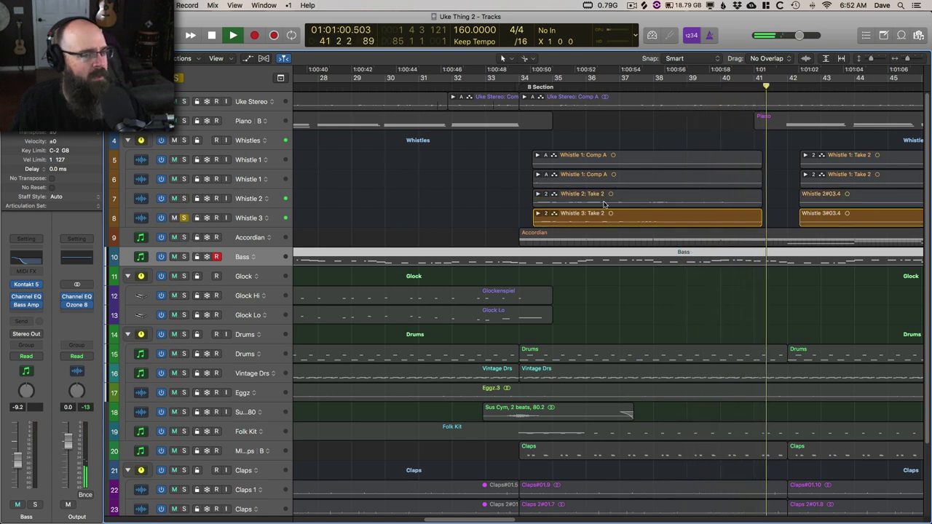
{"action": "key", "text": "space"}
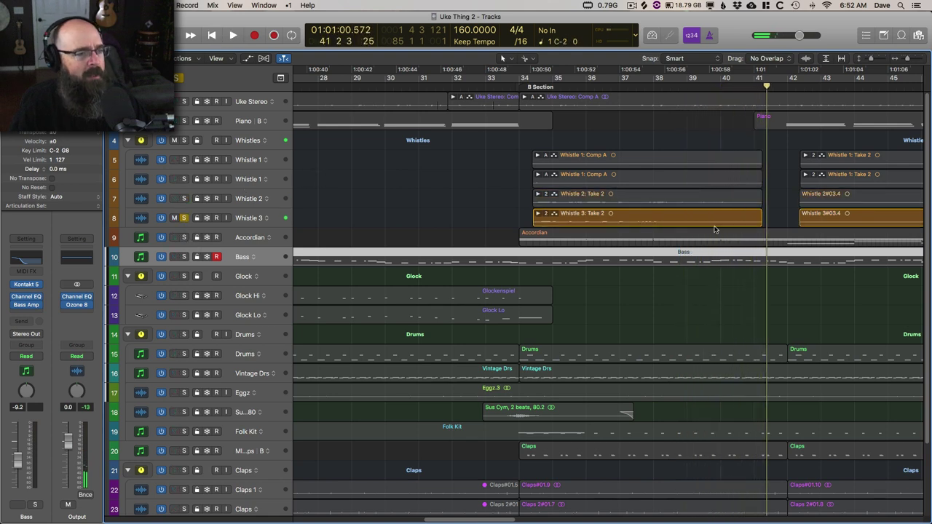
- Solo the whole Whistles stack and play it from bar 34, jumping ahead to the second whistle phrase at bar 42
{"action": "left_click", "coordinate": [185, 141]}
{"action": "left_click", "coordinate": [184, 217]}
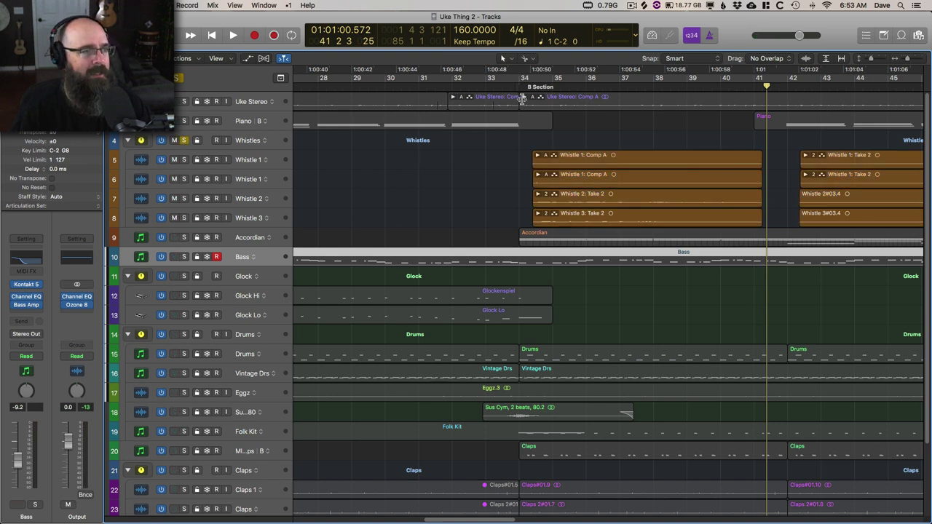
{"action": "scroll", "coordinate": [716, 116], "scroll_direction": "right", "scroll_amount": 5}
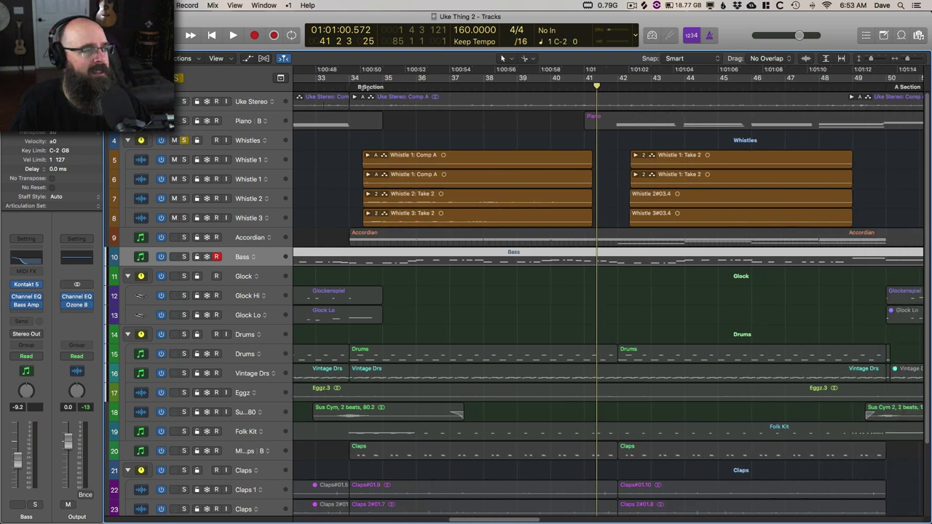
{"action": "key", "text": "space"}
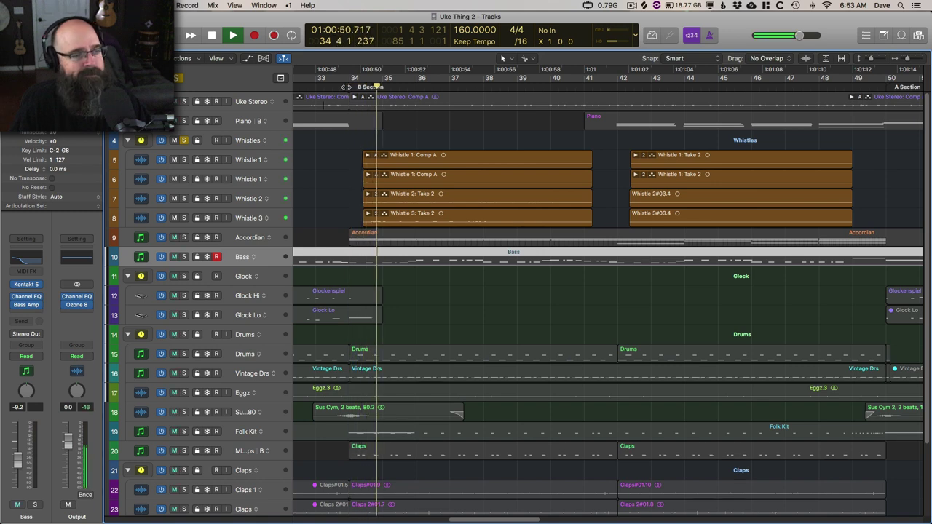
{"action": "left_click", "coordinate": [618, 87]}
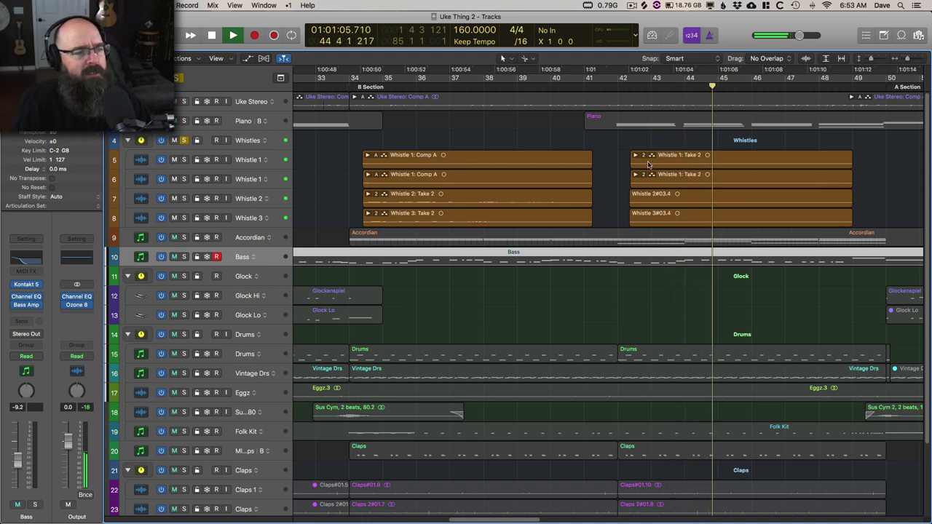
- Add the Piano to the solo, clear all the solos, and replay the full mix from the B Section at bar 34
{"action": "left_click", "coordinate": [184, 122]}
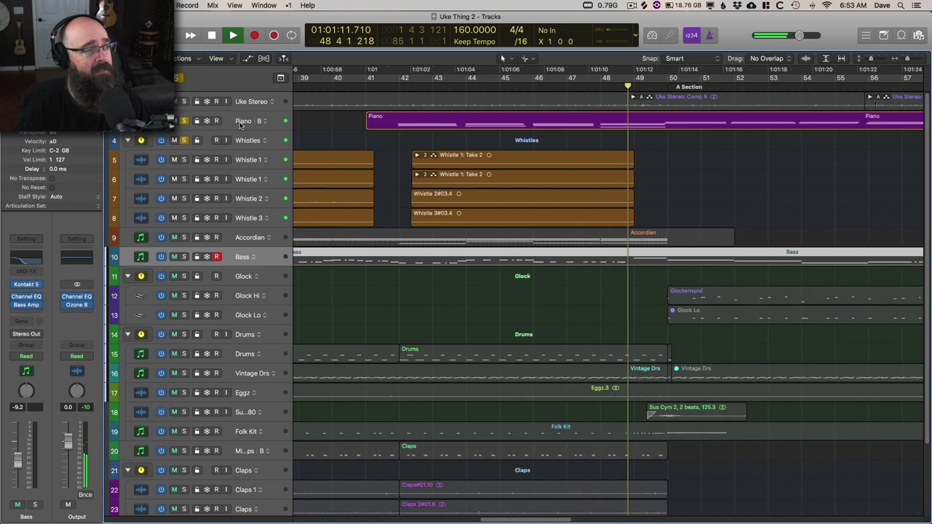
{"action": "left_click", "coordinate": [184, 121]}
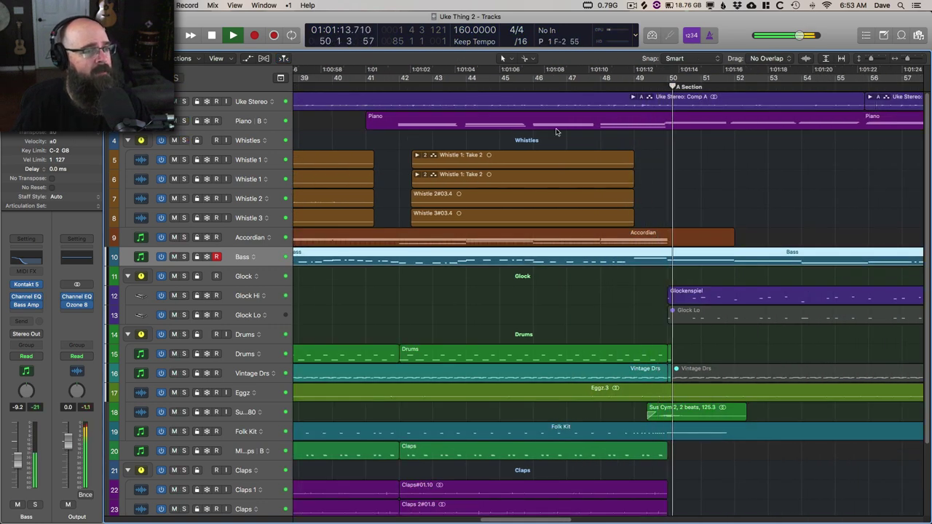
{"action": "scroll", "coordinate": [306, 100], "scroll_direction": "left", "scroll_amount": 5}
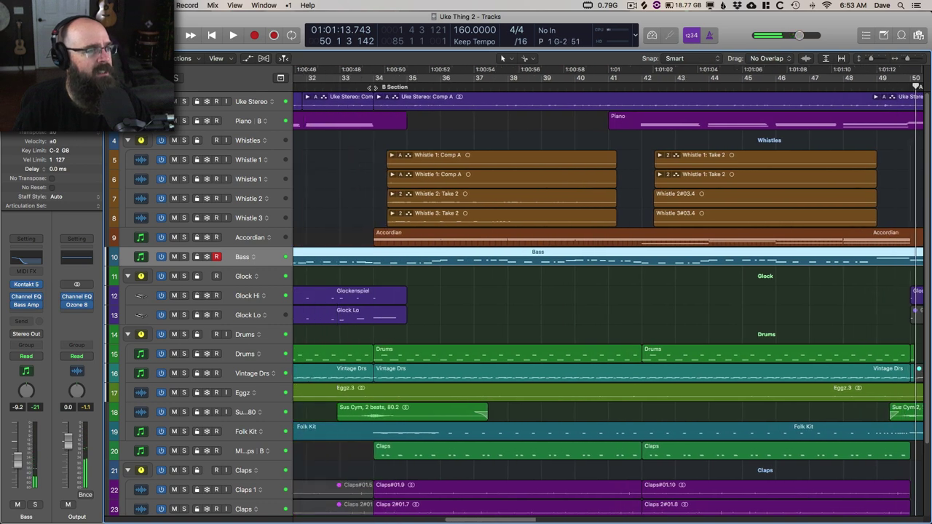
{"action": "double_click", "coordinate": [373, 86]}
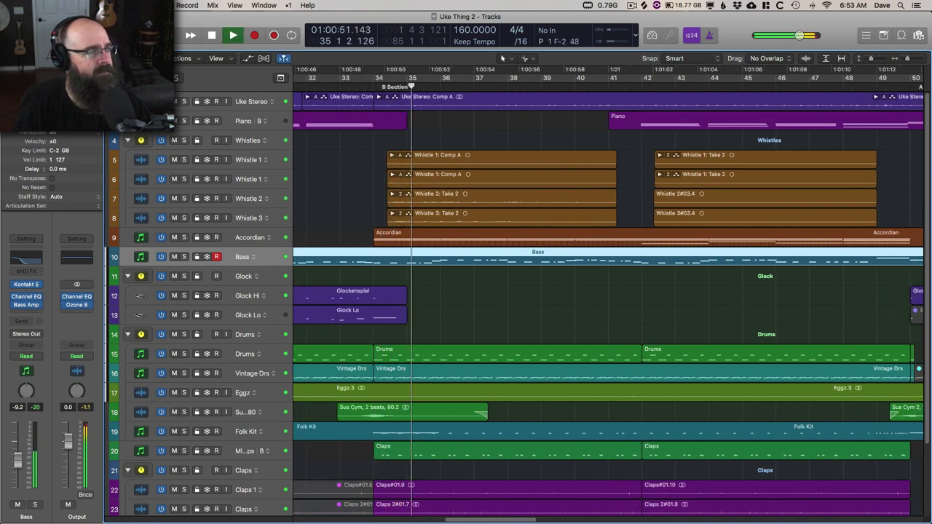
- Solo Uke Stereo and the Whistles stack together during playback, and clear all solos to bring back the full mix
{"action": "left_click", "coordinate": [184, 102]}
{"action": "left_click", "coordinate": [184, 141]}
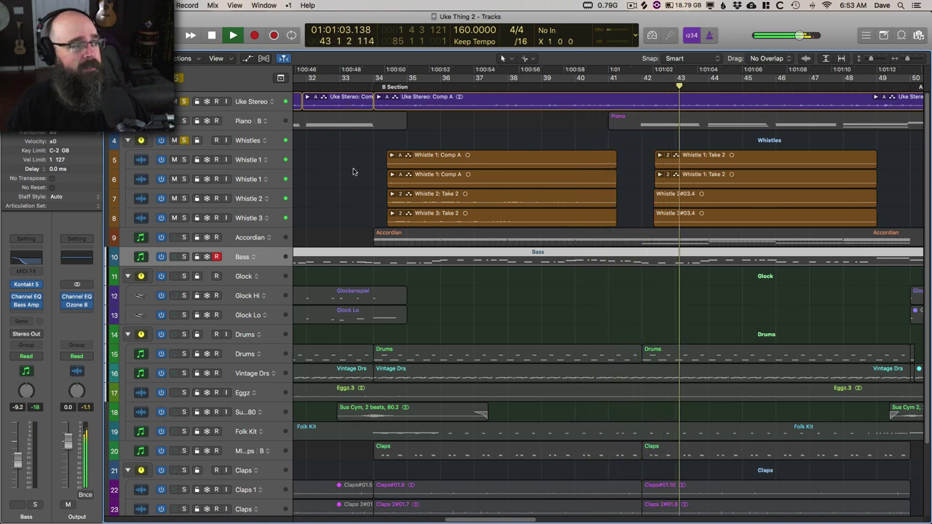
{"action": "scroll", "coordinate": [353, 171], "scroll_direction": "right", "scroll_amount": 3}
{"action": "key", "text": "ctrl+alt+super+s"}
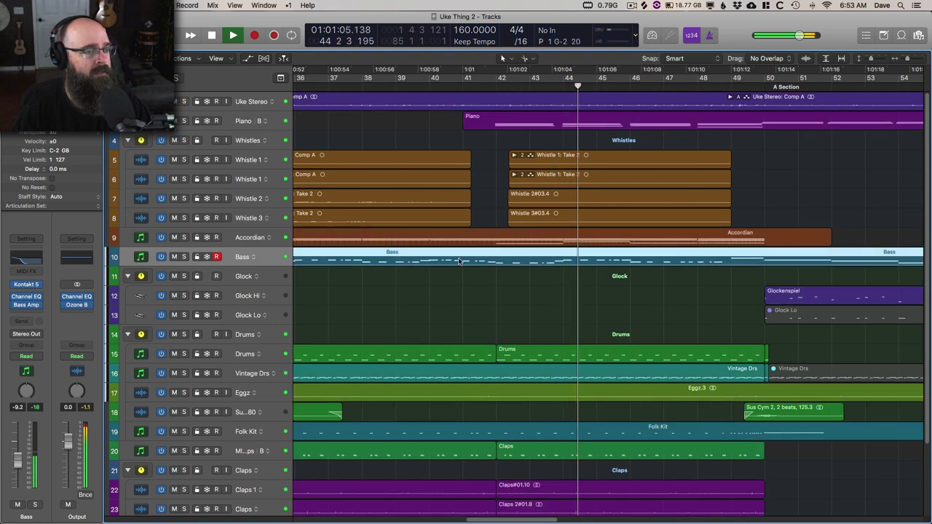
- Shrink the track heights to fit all 26 tracks, select the Accordian track, and show its Play instrument with the Gypsy patch
{"action": "key", "text": "super+Up"}
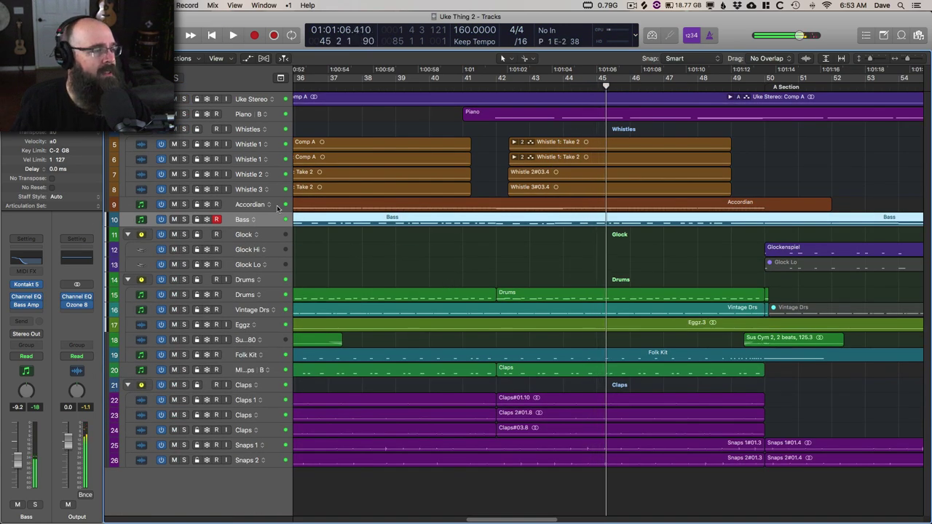
{"action": "left_click", "coordinate": [258, 206]}
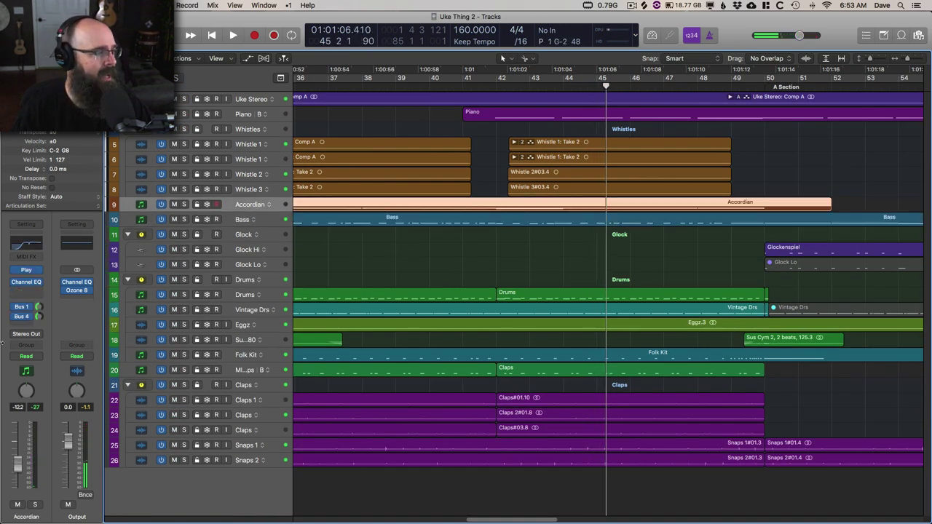
{"action": "left_click", "coordinate": [27, 271]}
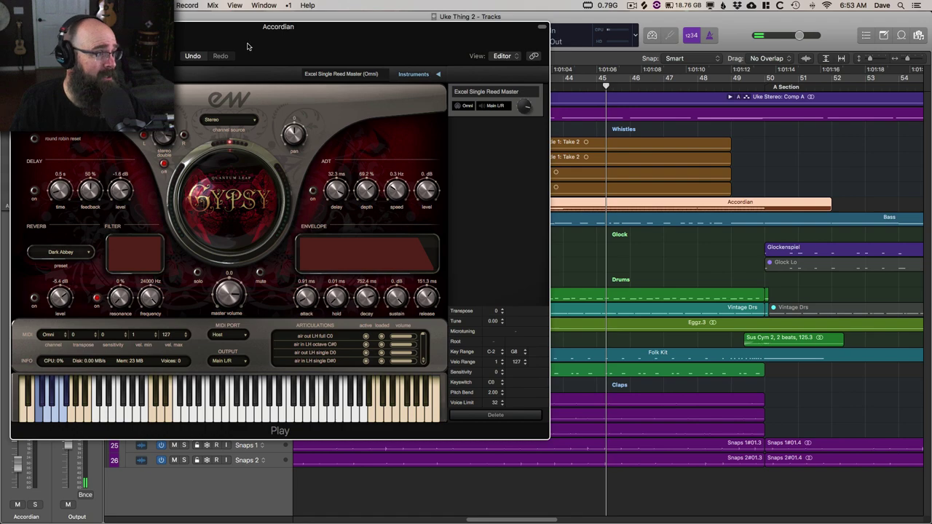
{"action": "left_click_drag", "start_coordinate": [247, 47], "coordinate": [526, 88]}
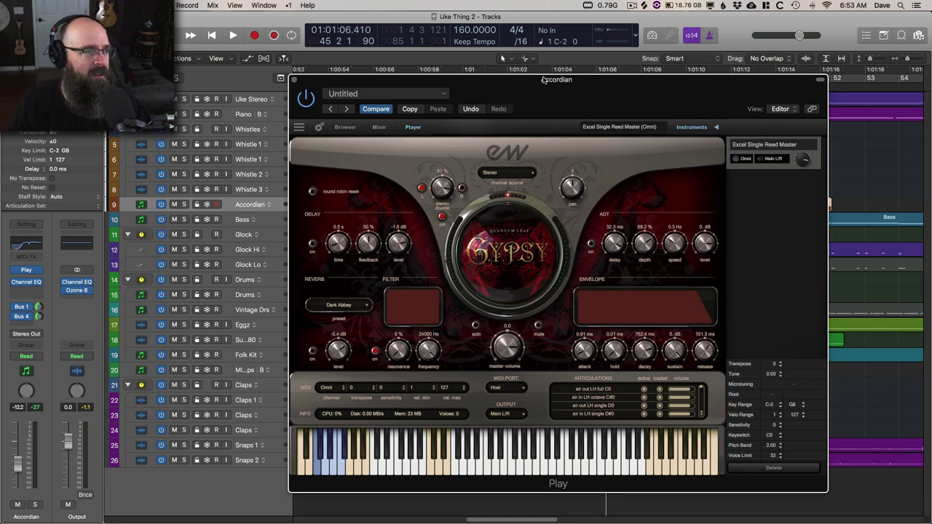
{"action": "left_click_drag", "start_coordinate": [543, 80], "coordinate": [531, 202]}
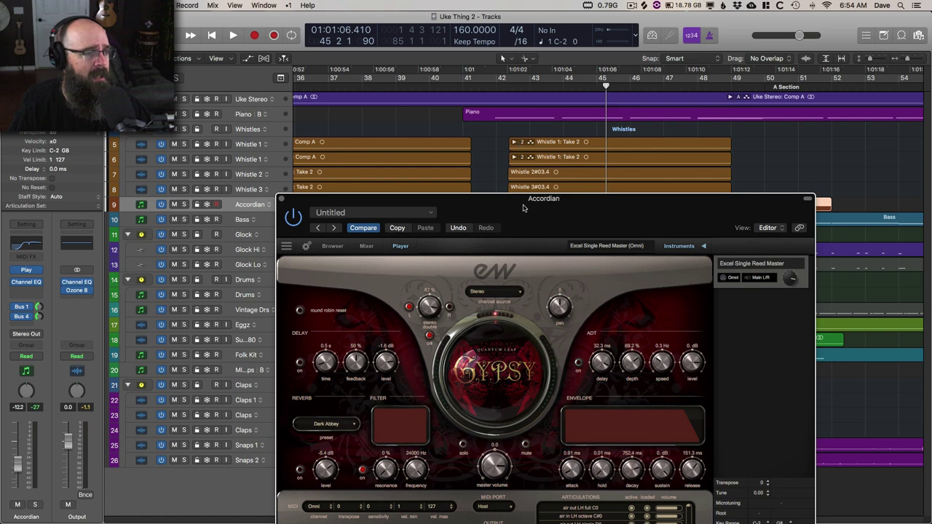
{"action": "left_click_drag", "start_coordinate": [523, 208], "coordinate": [548, 87]}
- Solo the Accordian track, hide the plug-in window, and play its part from bar 34 in the B Section
{"action": "left_click", "coordinate": [183, 205]}
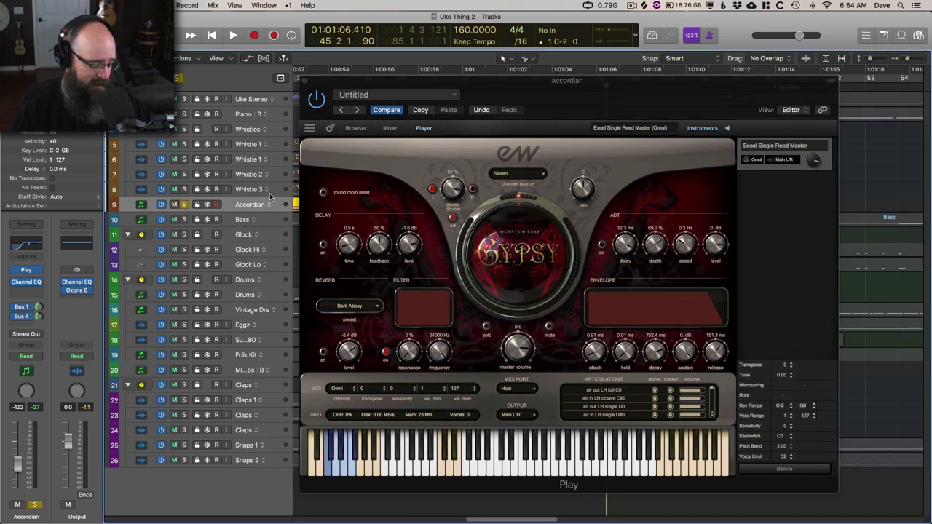
{"action": "key", "text": "v"}
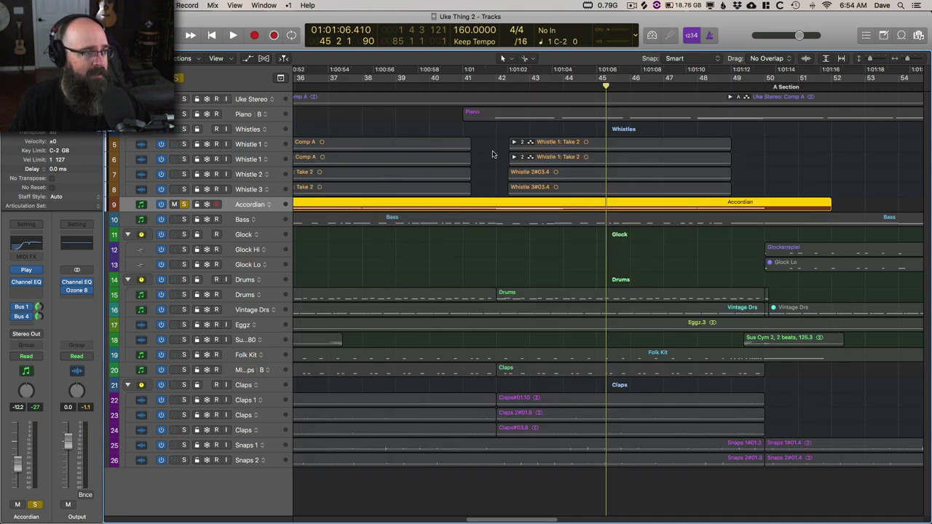
{"action": "scroll", "coordinate": [492, 154], "scroll_direction": "left", "scroll_amount": 5}
{"action": "left_click", "coordinate": [477, 78]}
{"action": "key", "text": "space"}
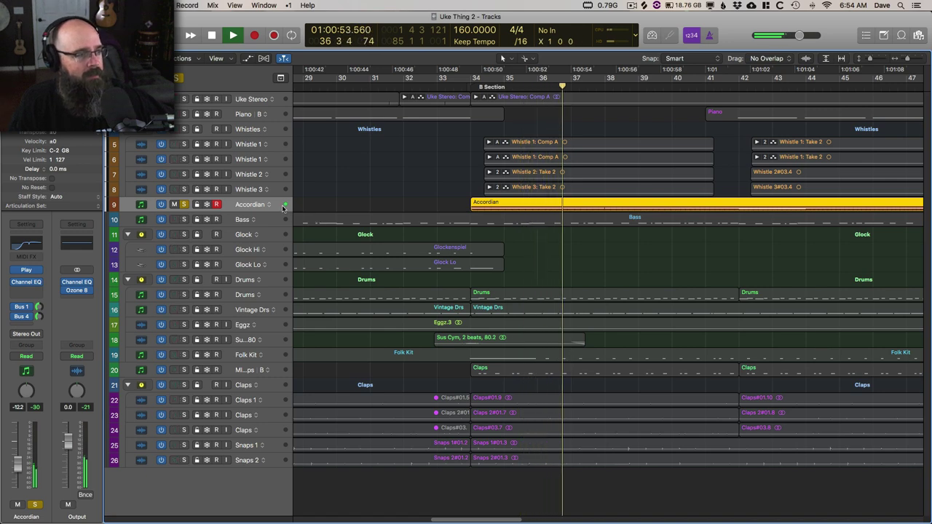
- Open the Accordian region in the Piano Roll, enlarge the editor pane, and widen its local inspector
{"action": "double_click", "coordinate": [520, 207]}
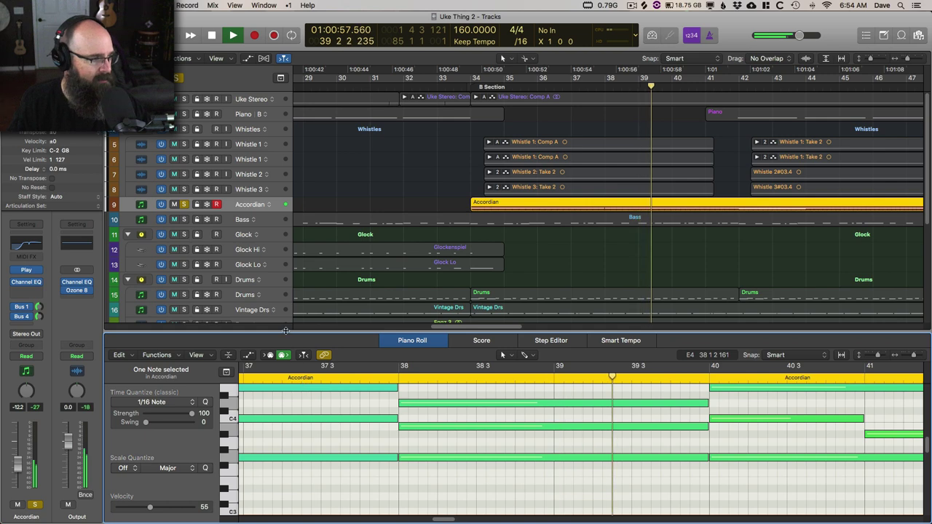
{"action": "left_click_drag", "start_coordinate": [262, 332], "coordinate": [262, 219]}
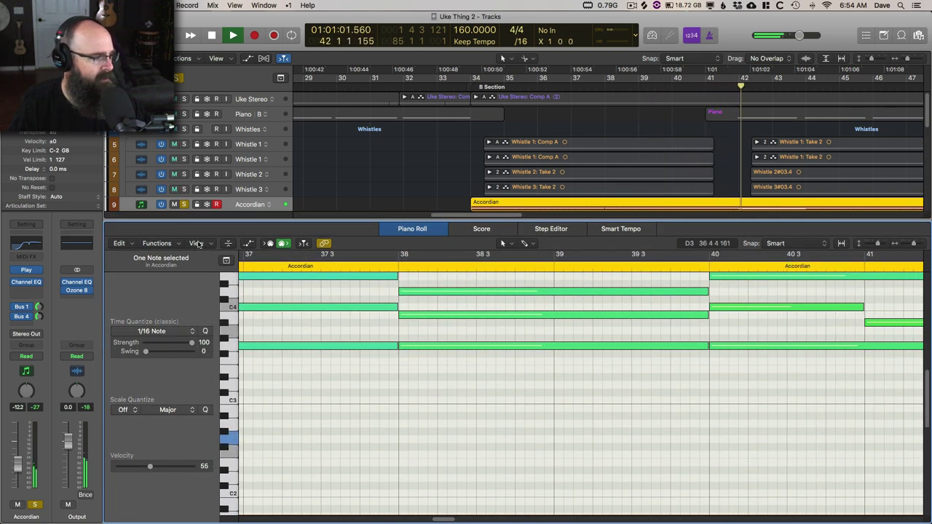
{"action": "left_click", "coordinate": [205, 245]}
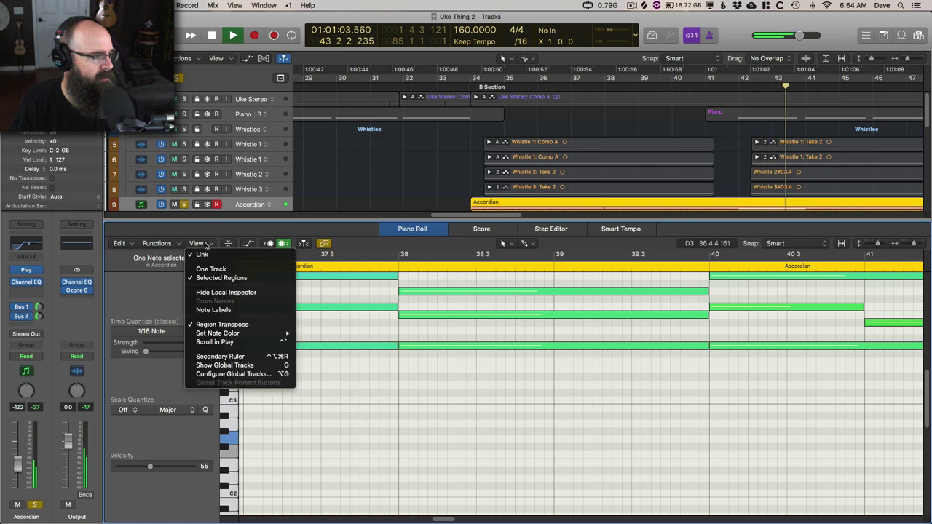
{"action": "left_click", "coordinate": [188, 278]}
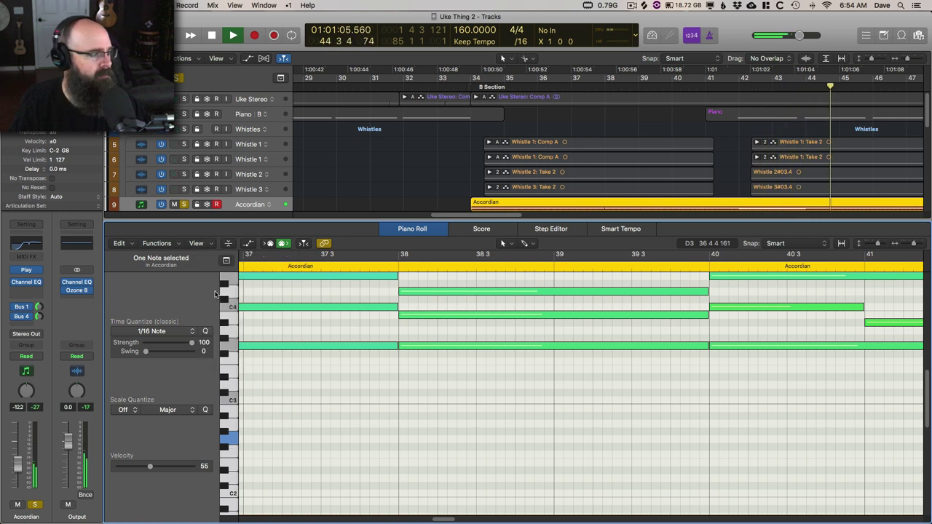
{"action": "left_click", "coordinate": [220, 292]}
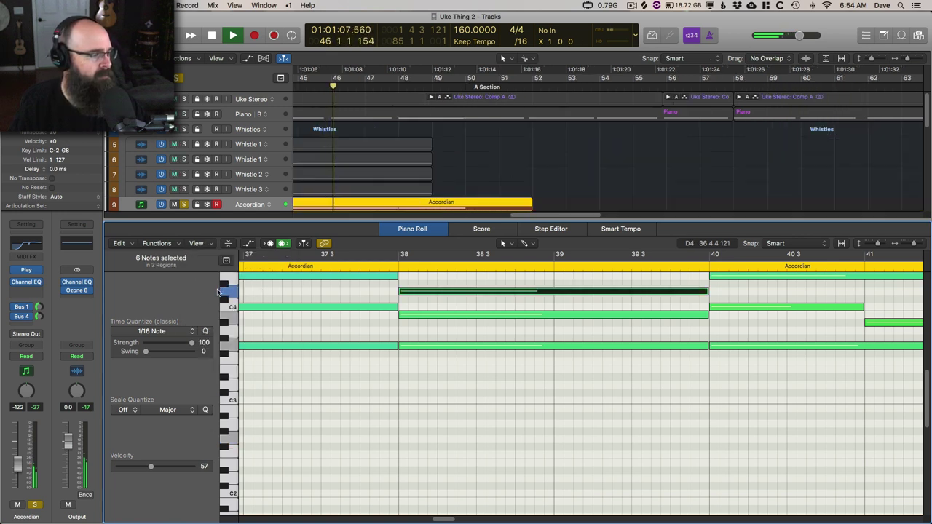
{"action": "left_click_drag", "start_coordinate": [217, 290], "coordinate": [254, 270]}
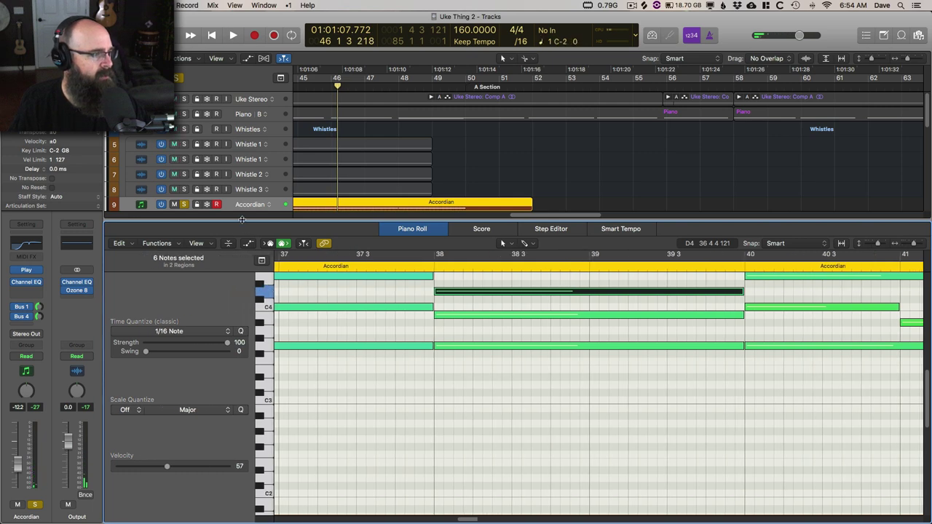
{"action": "left_click_drag", "start_coordinate": [238, 217], "coordinate": [208, 225]}
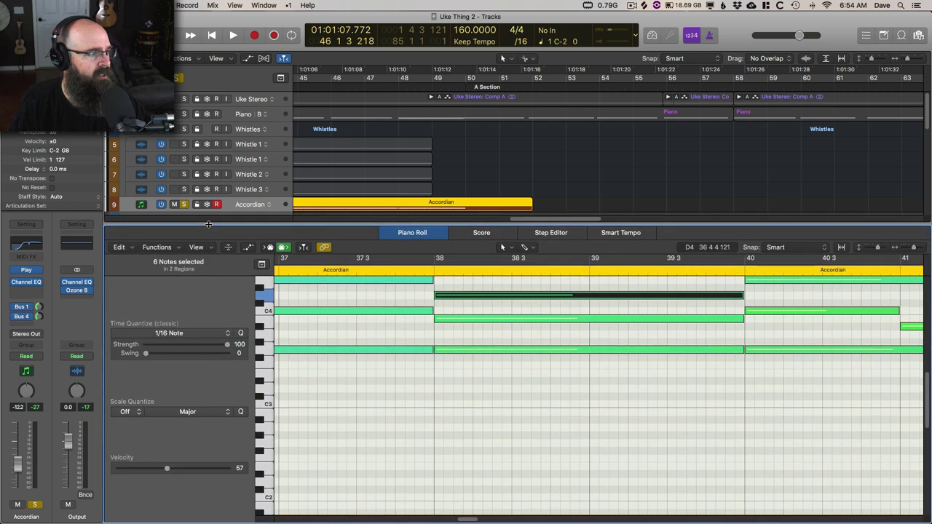
- Show the Modulation data for the whole Accordian region in the Piano Roll's Automation/MIDI lane
{"action": "left_click", "coordinate": [248, 248]}
{"action": "left_click", "coordinate": [263, 473]}
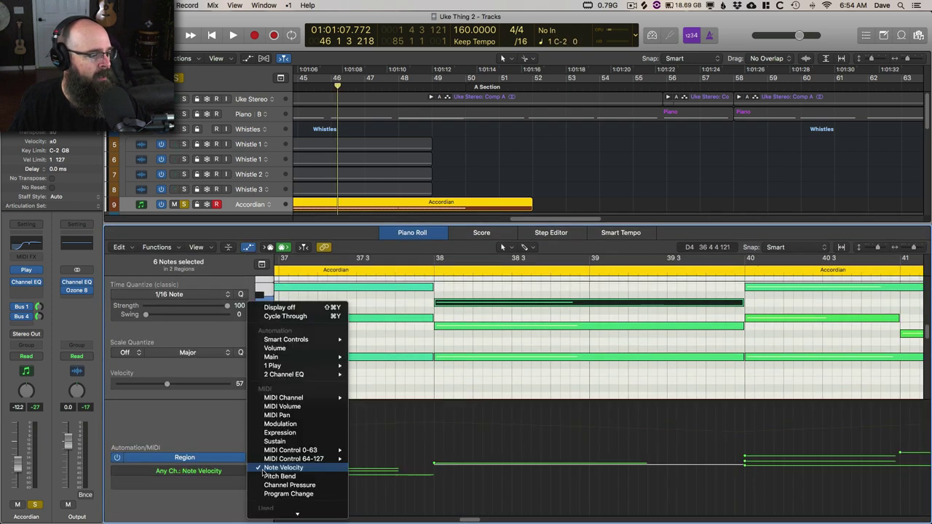
{"action": "left_click", "coordinate": [295, 506]}
{"action": "scroll", "coordinate": [507, 364], "scroll_direction": "down", "scroll_amount": 5}
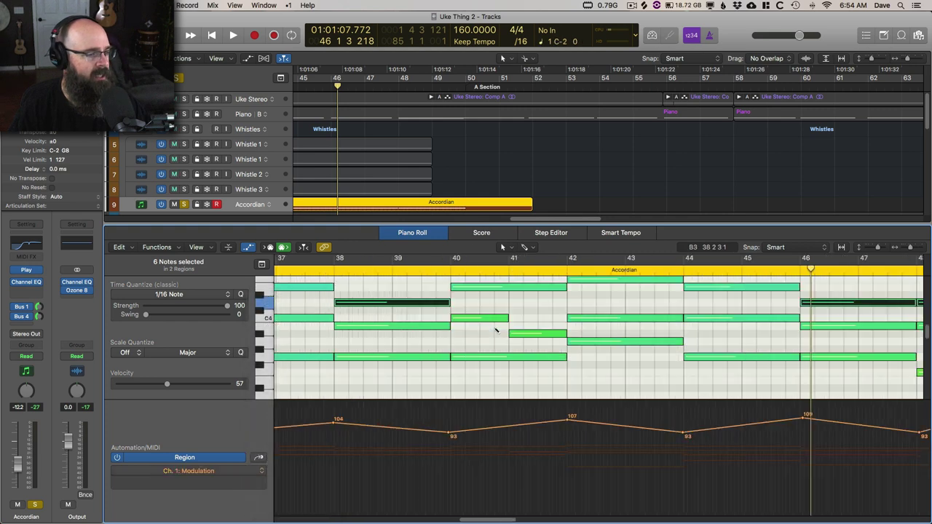
{"action": "scroll", "coordinate": [502, 311], "scroll_direction": "right", "scroll_amount": 5}
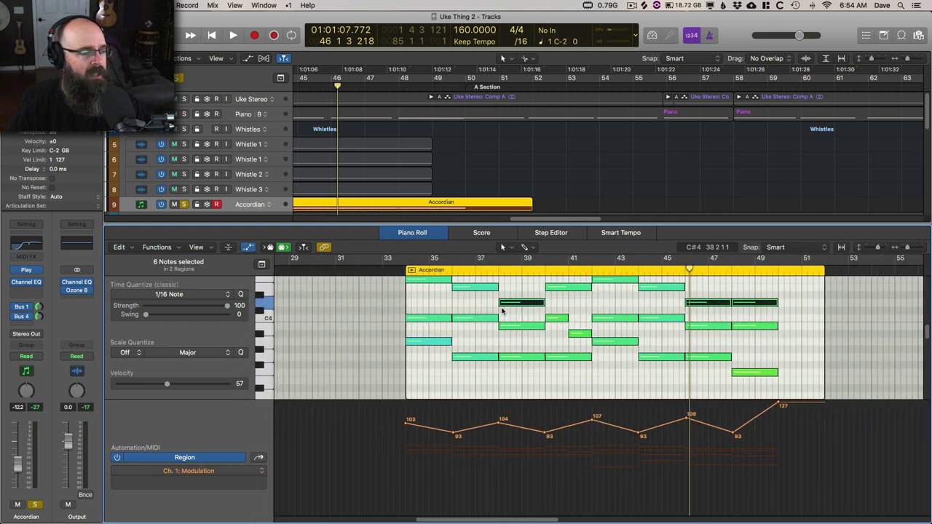
- Play the soloed Accordian part from bar 34 and examine its chord notes and modulation curve up to bar 45
{"action": "double_click", "coordinate": [391, 271]}
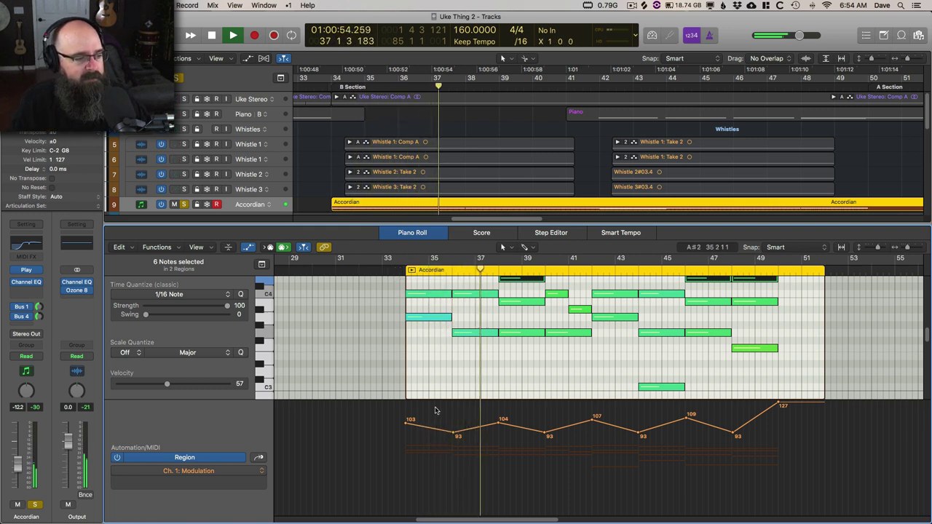
{"action": "scroll", "coordinate": [508, 352], "scroll_direction": "up", "scroll_amount": 3}
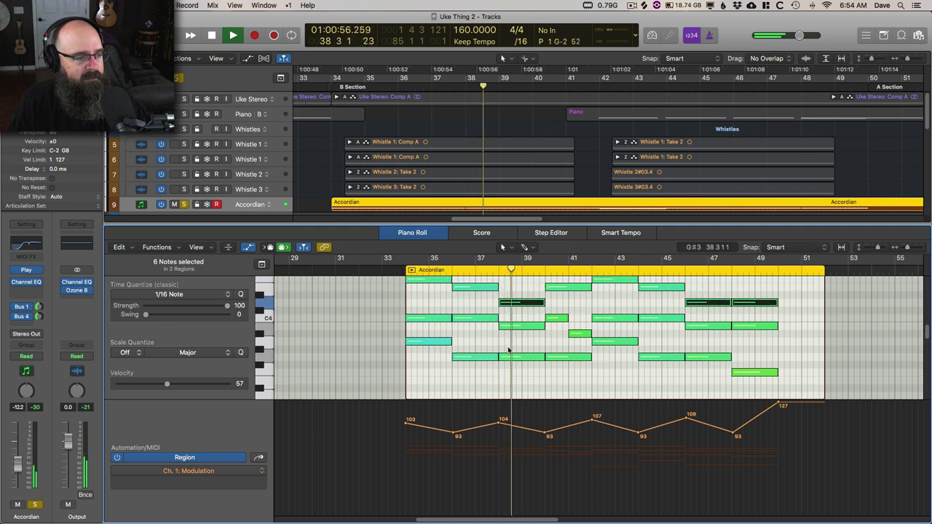
{"action": "scroll", "coordinate": [508, 352], "scroll_direction": "up", "scroll_amount": 3}
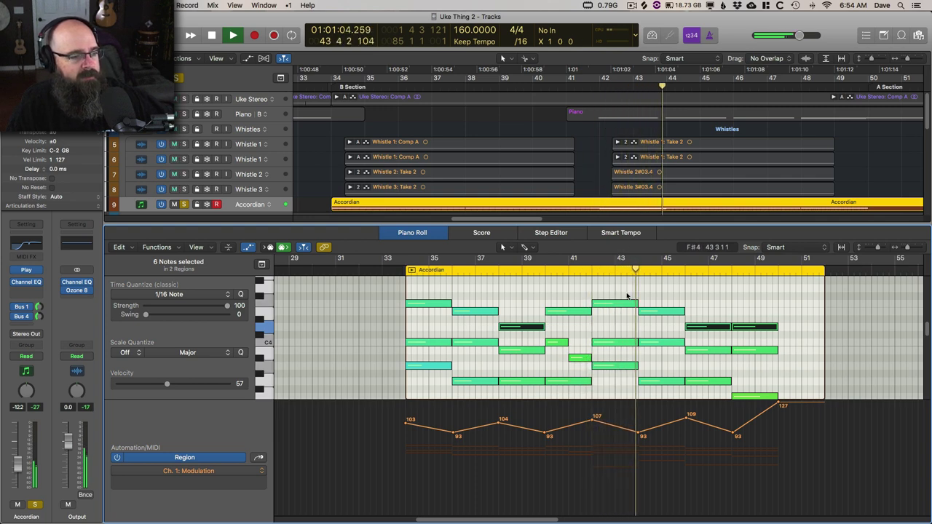
{"action": "scroll", "coordinate": [619, 306], "scroll_direction": "down", "scroll_amount": 5}
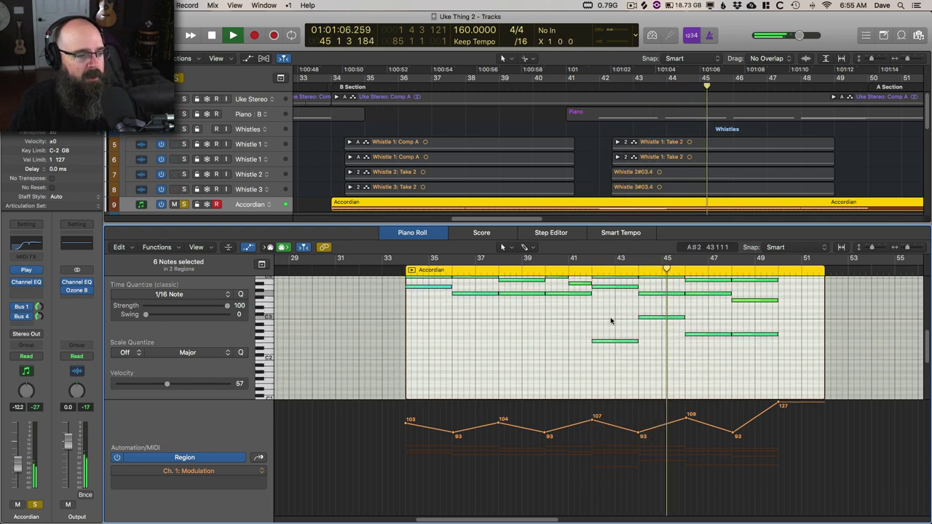
{"action": "scroll", "coordinate": [581, 327], "scroll_direction": "up", "scroll_amount": 3}
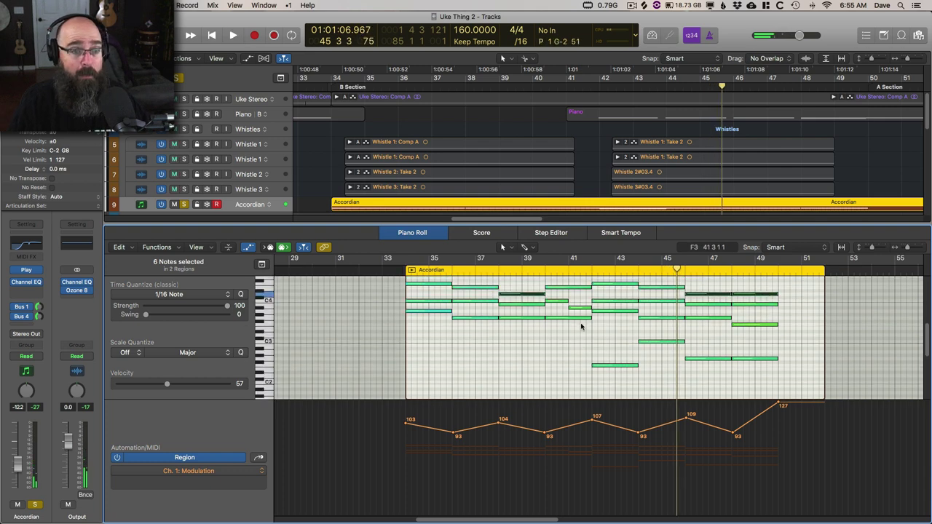
{"action": "scroll", "coordinate": [555, 331], "scroll_direction": "up", "scroll_amount": 2}
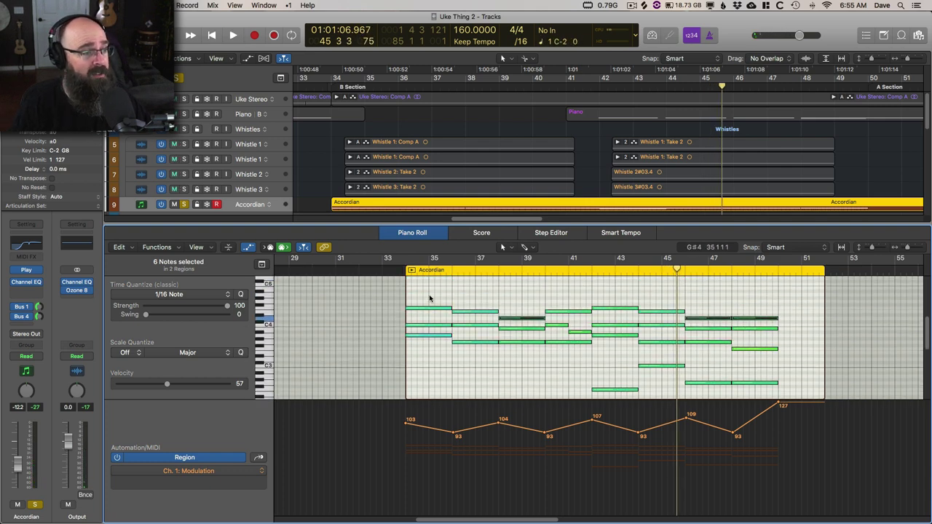
- Try a cycle range from bar 34 to about bar 53, and play the soloed Accordian part from about bar 41 without it
{"action": "left_click_drag", "start_coordinate": [406, 262], "coordinate": [841, 308]}
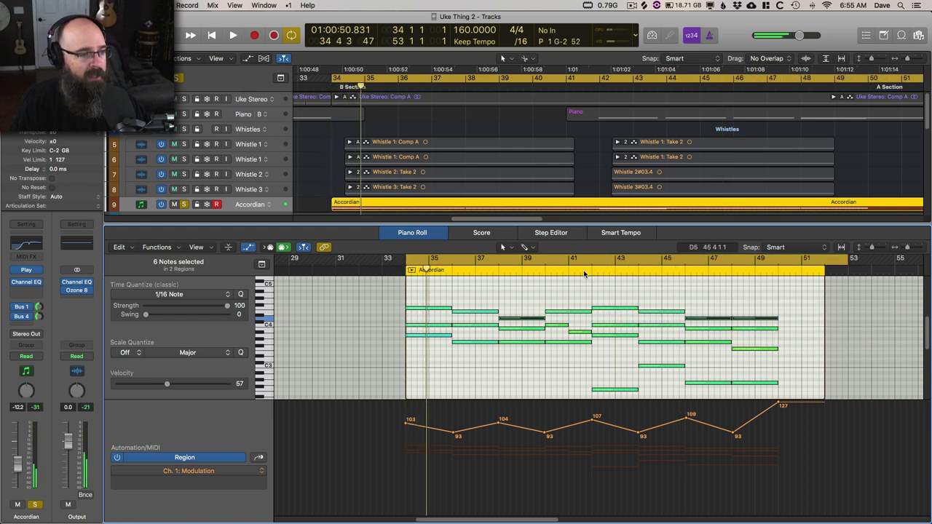
{"action": "left_click", "coordinate": [592, 380]}
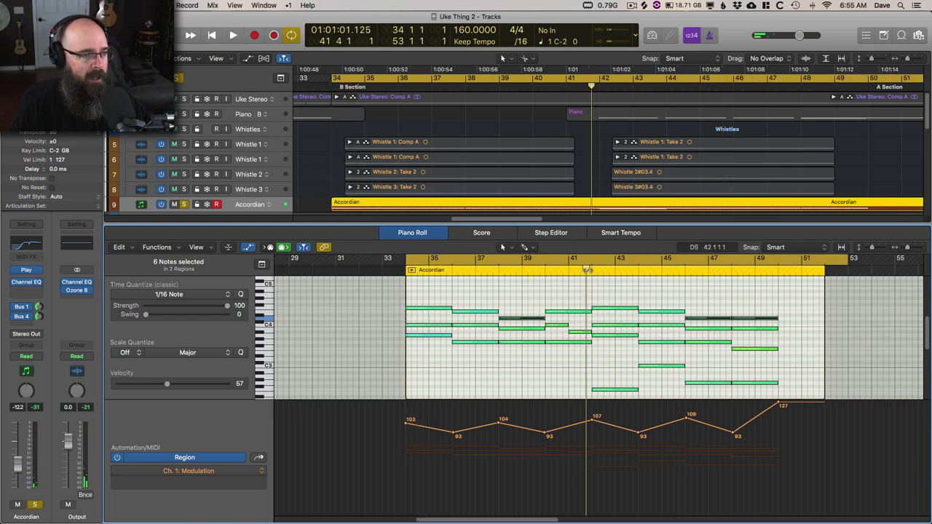
{"action": "key", "text": "space"}
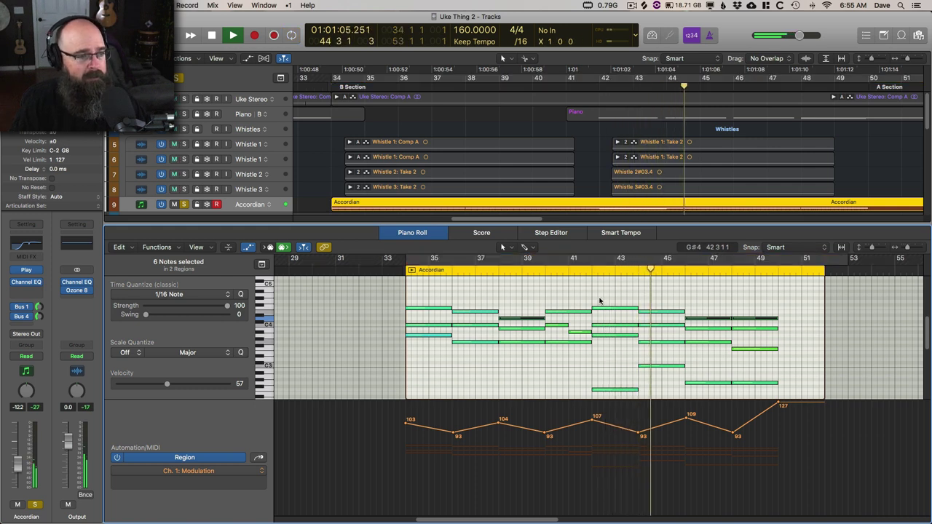
- Clear the Accordian solo and close the Piano Roll to hear the full mix with the whole arrangement shown
{"action": "left_click", "coordinate": [421, 207]}
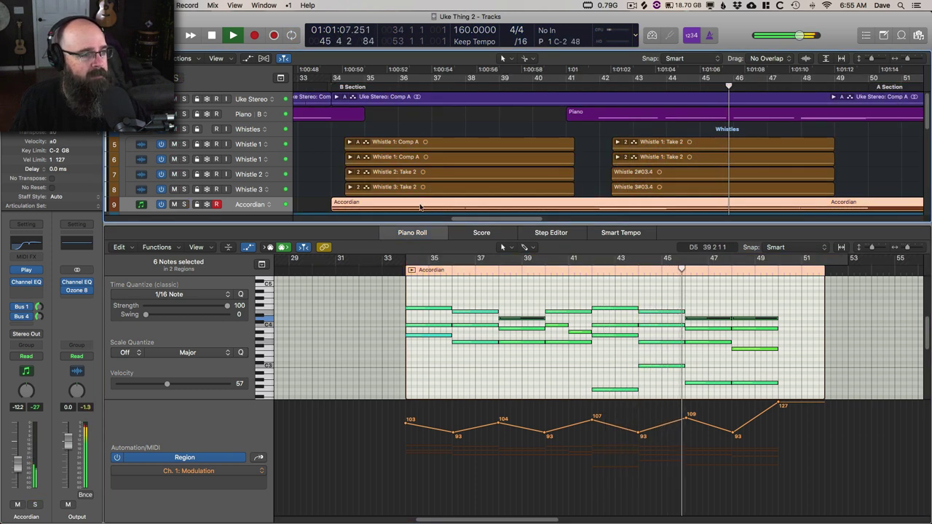
{"action": "key", "text": "e"}
{"action": "scroll", "coordinate": [513, 250], "scroll_direction": "down", "scroll_amount": 2}
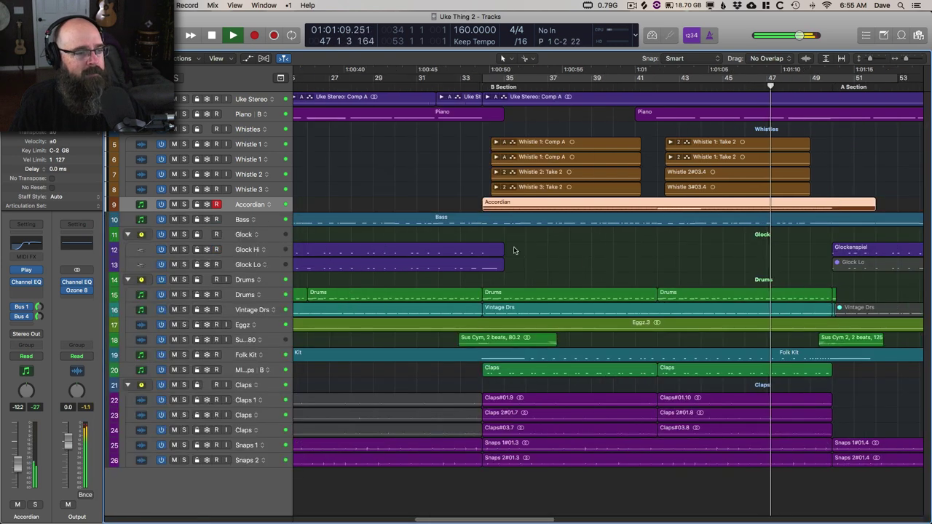
{"action": "left_click", "coordinate": [514, 251]}
{"action": "key", "text": "z"}
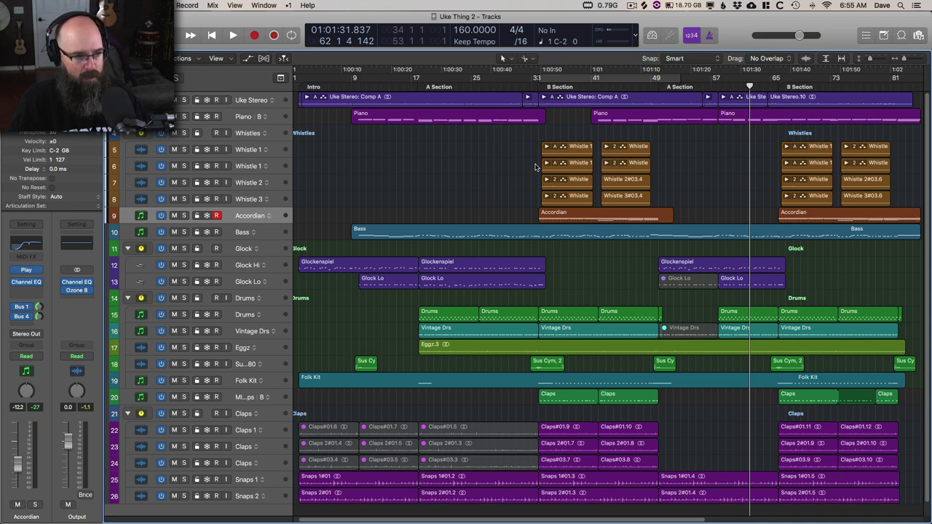
- Play the full mix from about bar 57 to the end of the song, and fit the whole arrangement in view
{"action": "left_click", "coordinate": [720, 86]}
{"action": "key", "text": "space"}
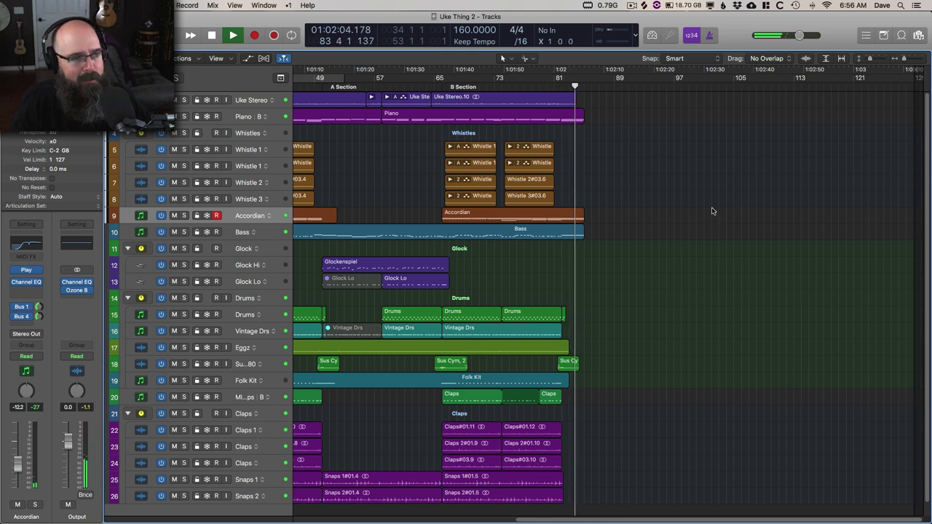
{"action": "key", "text": "space"}
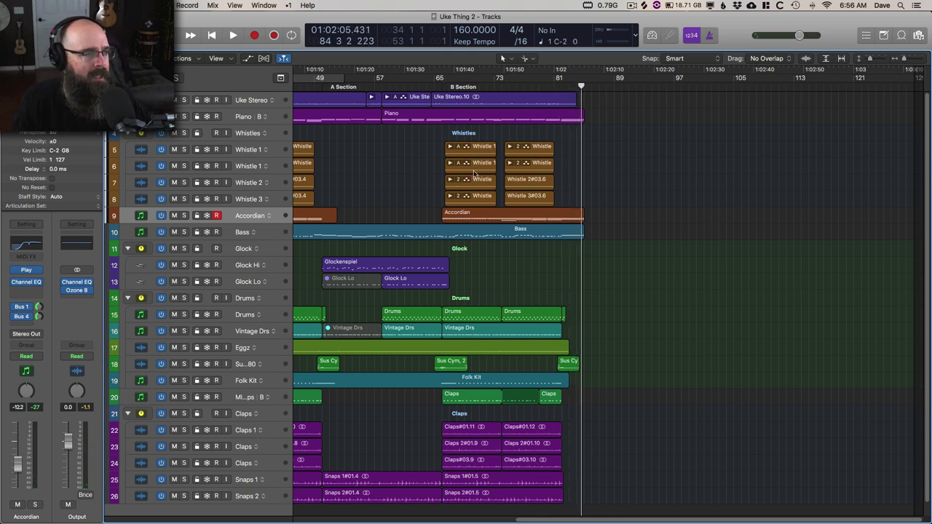
{"action": "key", "text": "super+a"}
{"action": "key", "text": "z"}
{"action": "left_click", "coordinate": [502, 195]}
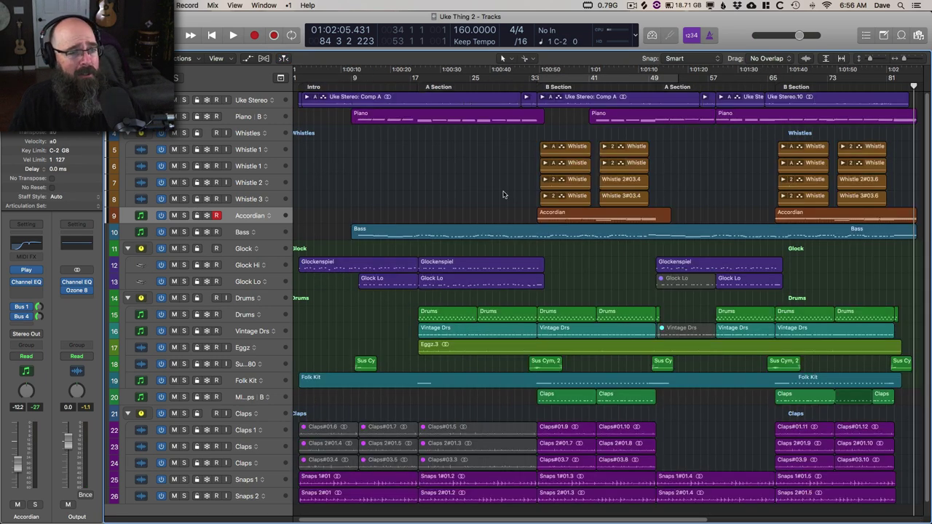